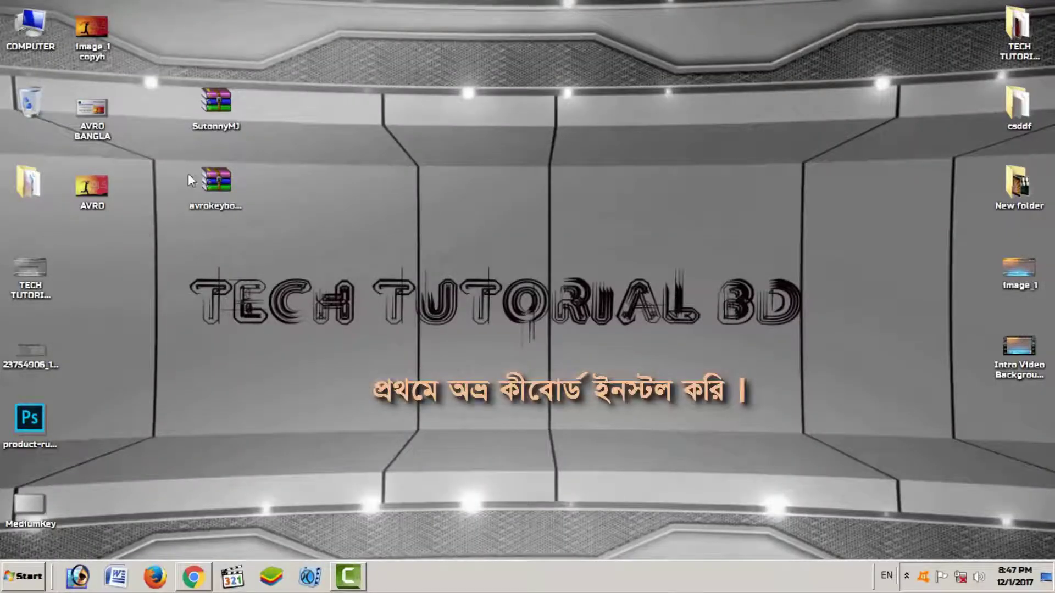
Step: Extract the Avro keyboard zip to avrokeyboard_5.5.0 and select the gsetup_avrokeyboard_5.5.0 installer
{"action": "right_click", "coordinate": [202, 186]}
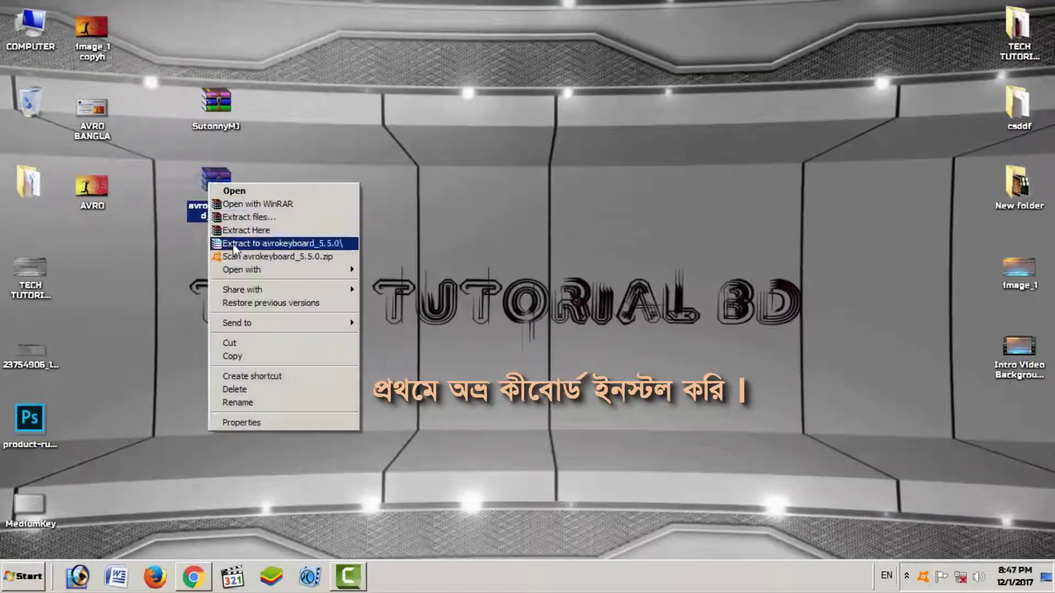
{"action": "left_click", "coordinate": [280, 244]}
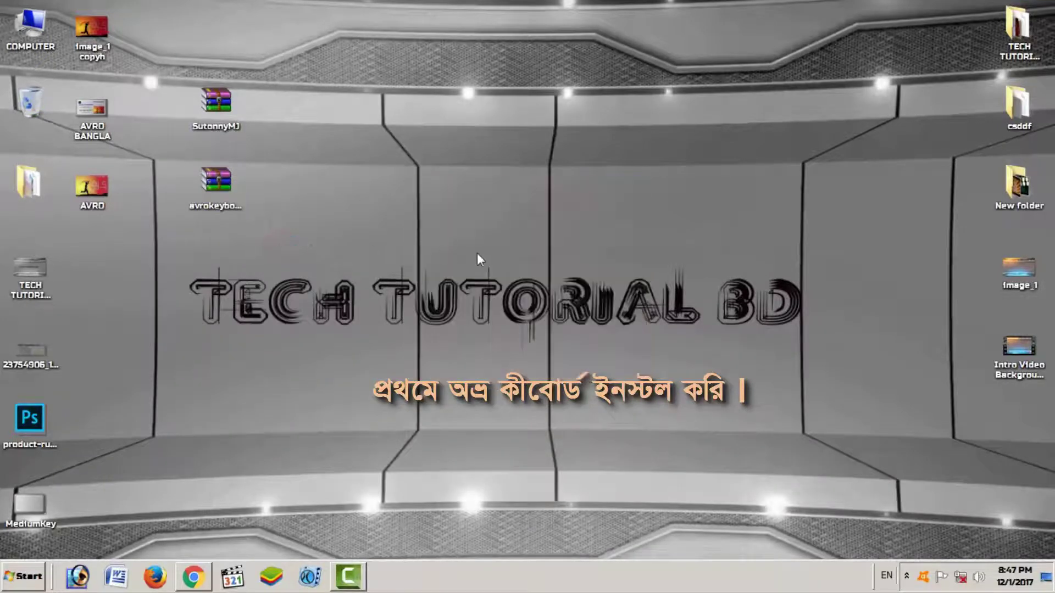
{"action": "right_click", "coordinate": [357, 211]}
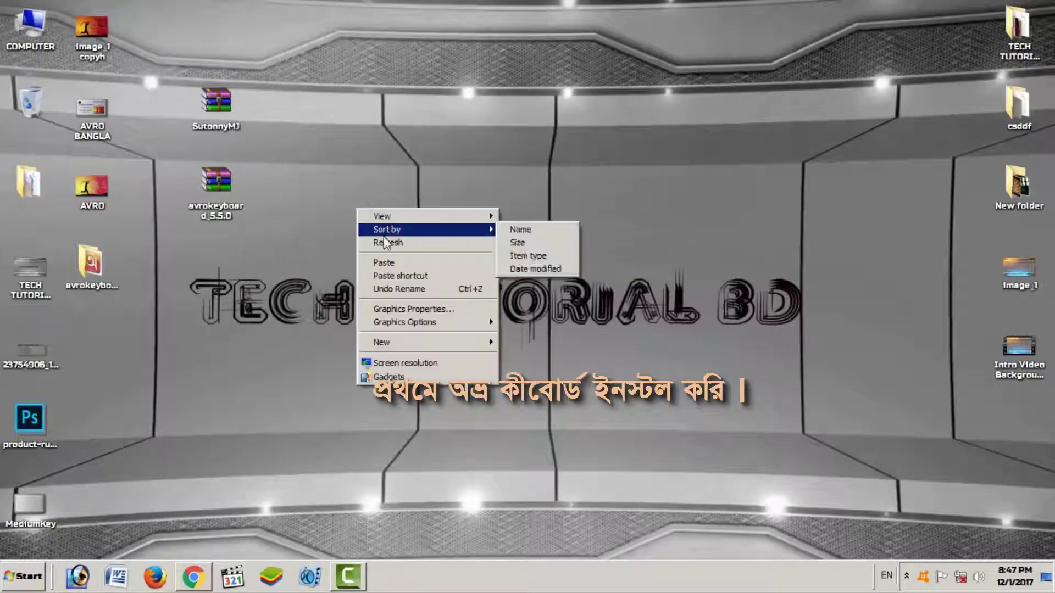
{"action": "left_click", "coordinate": [384, 240]}
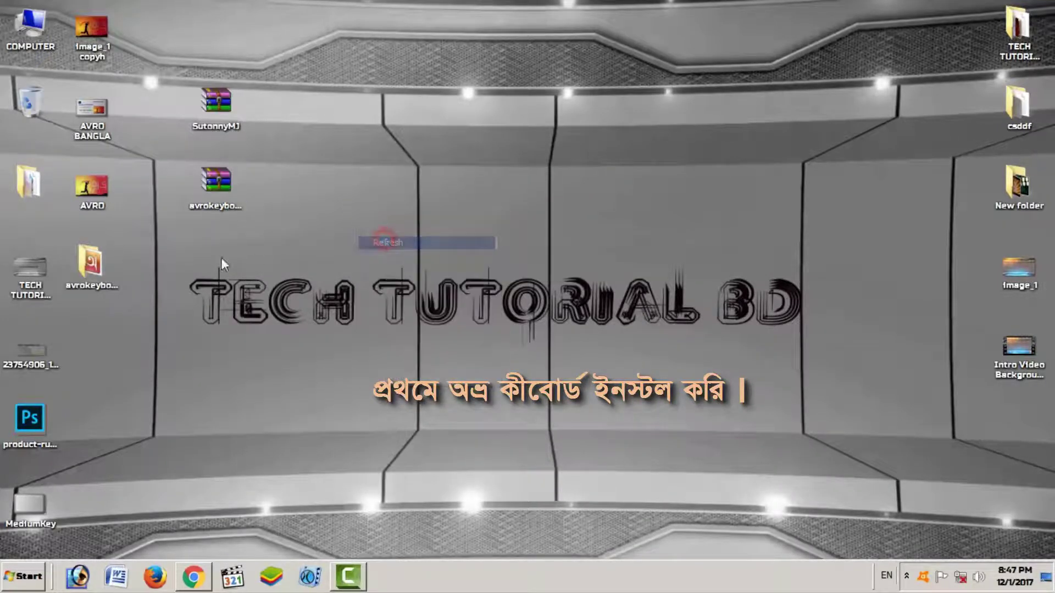
{"action": "double_click", "coordinate": [98, 273]}
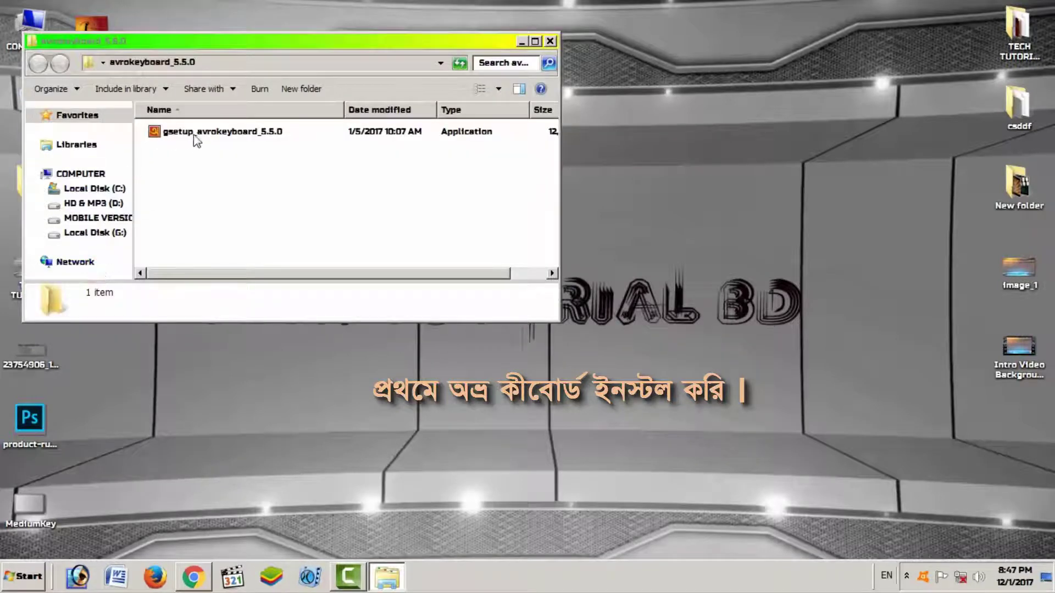
{"action": "left_click", "coordinate": [221, 134]}
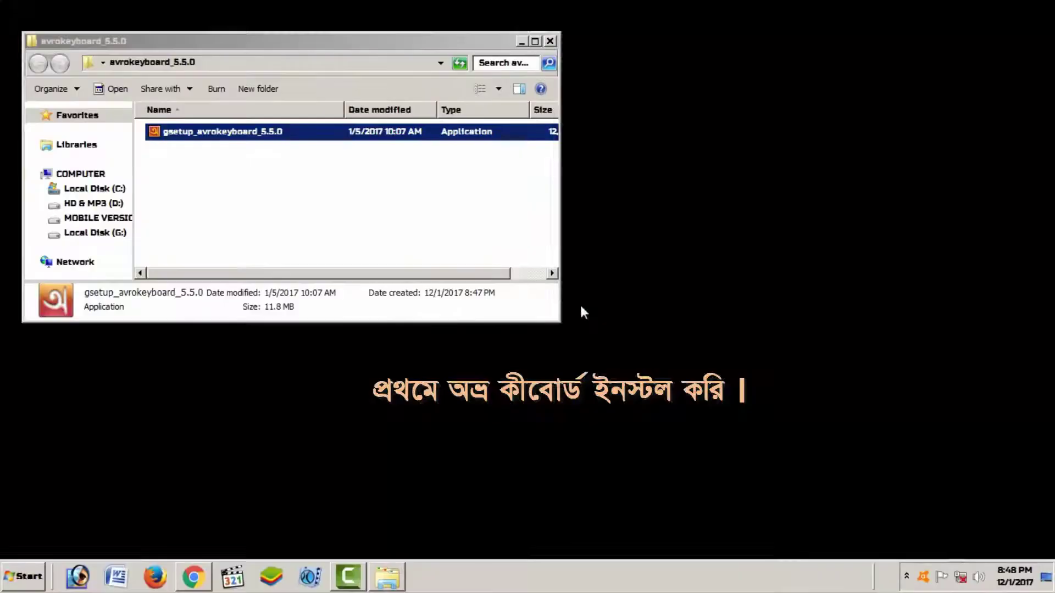
Step: Run gsetup_avrokeyboard_5.5.0, accept the license, and install with default folder and shortcut tasks
{"action": "left_click", "coordinate": [581, 308]}
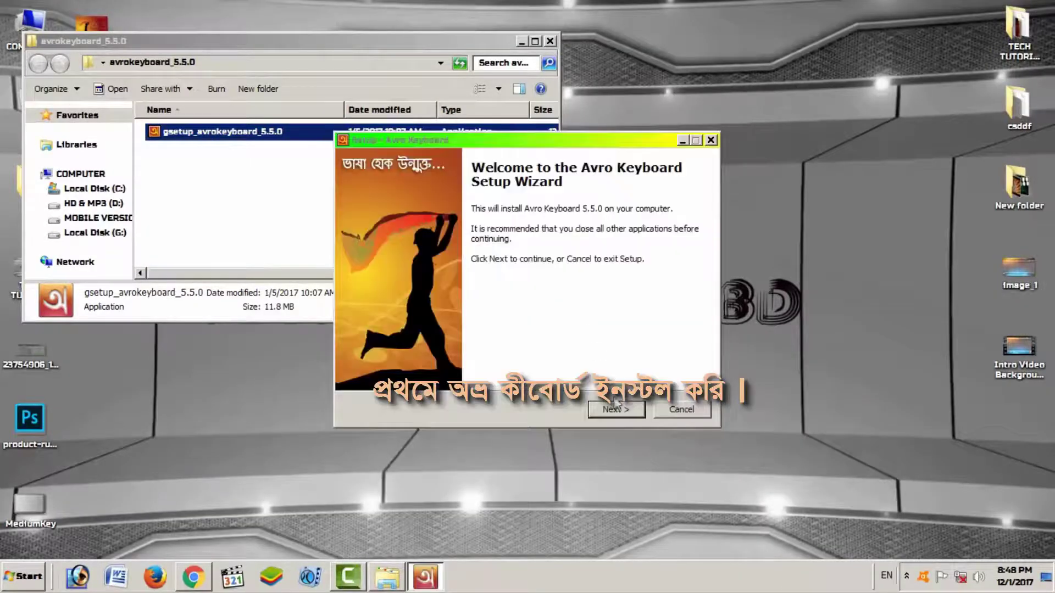
{"action": "left_click", "coordinate": [615, 411]}
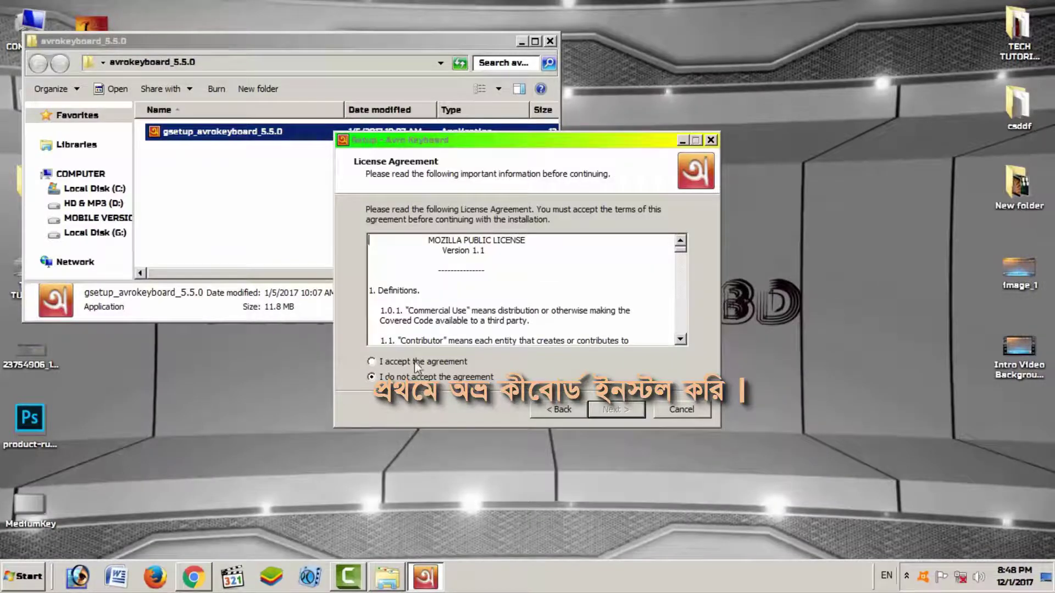
{"action": "left_click_drag", "start_coordinate": [682, 250], "coordinate": [680, 302]}
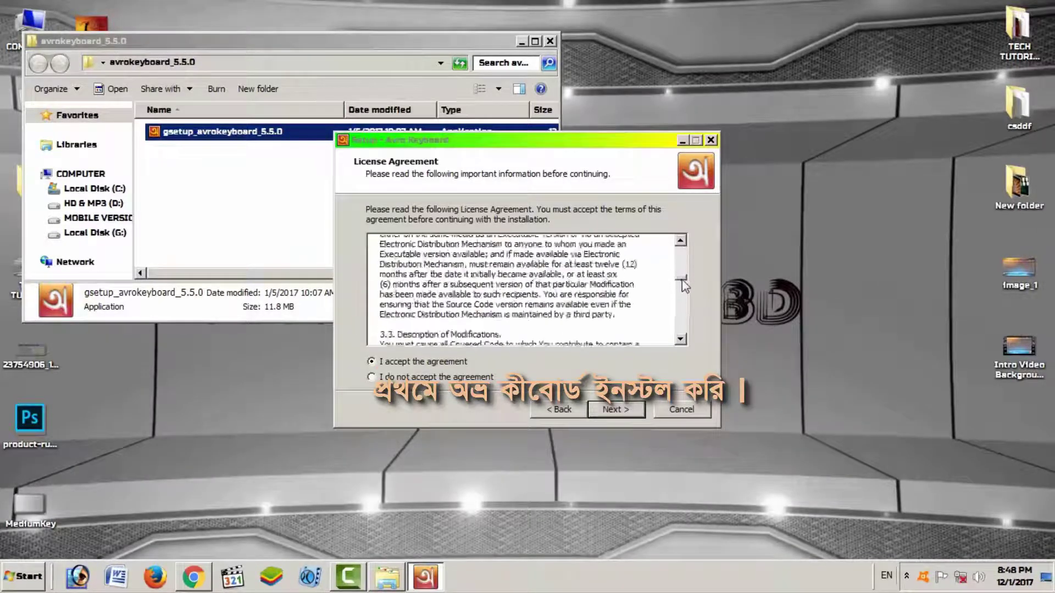
{"action": "left_click", "coordinate": [619, 411]}
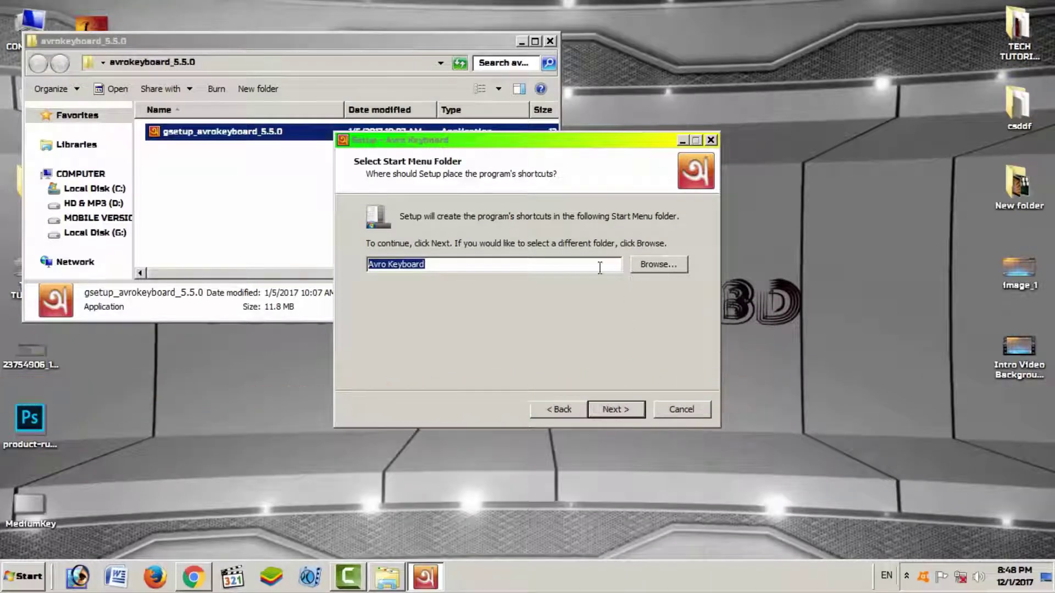
{"action": "left_click", "coordinate": [616, 409]}
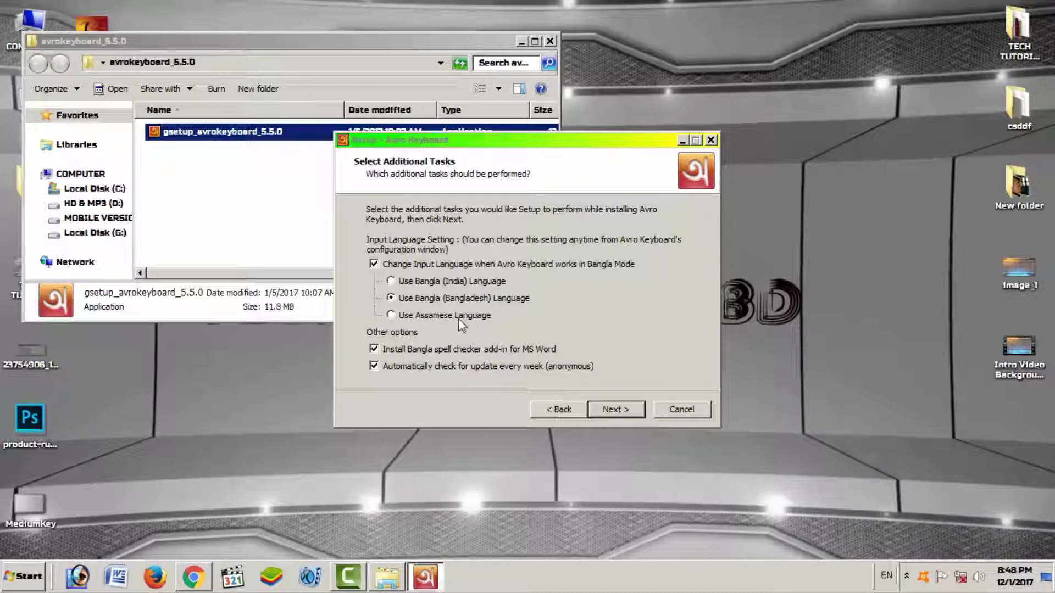
{"action": "left_click", "coordinate": [613, 410]}
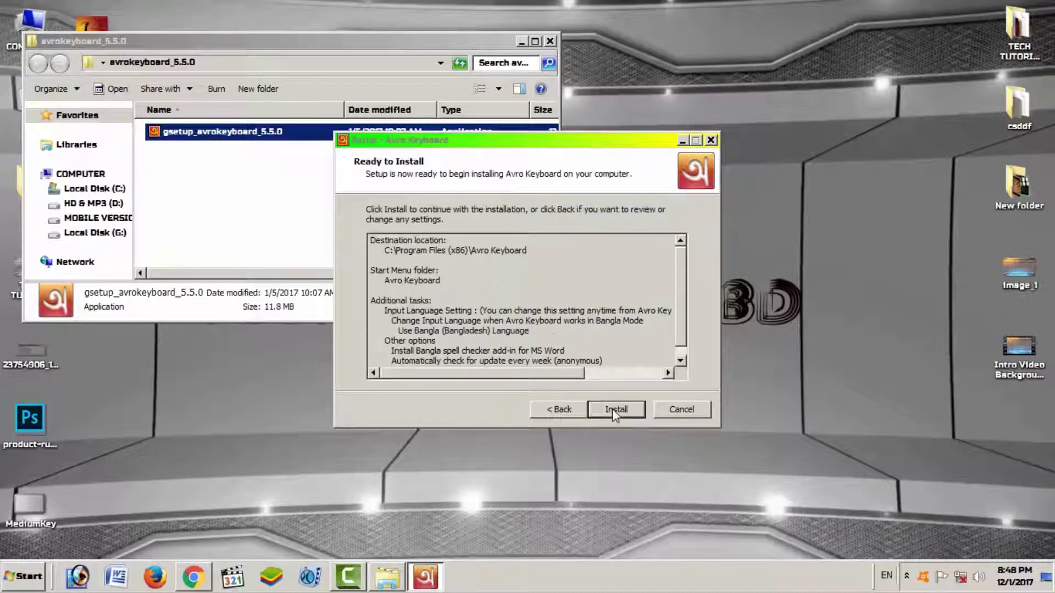
{"action": "left_click", "coordinate": [612, 411]}
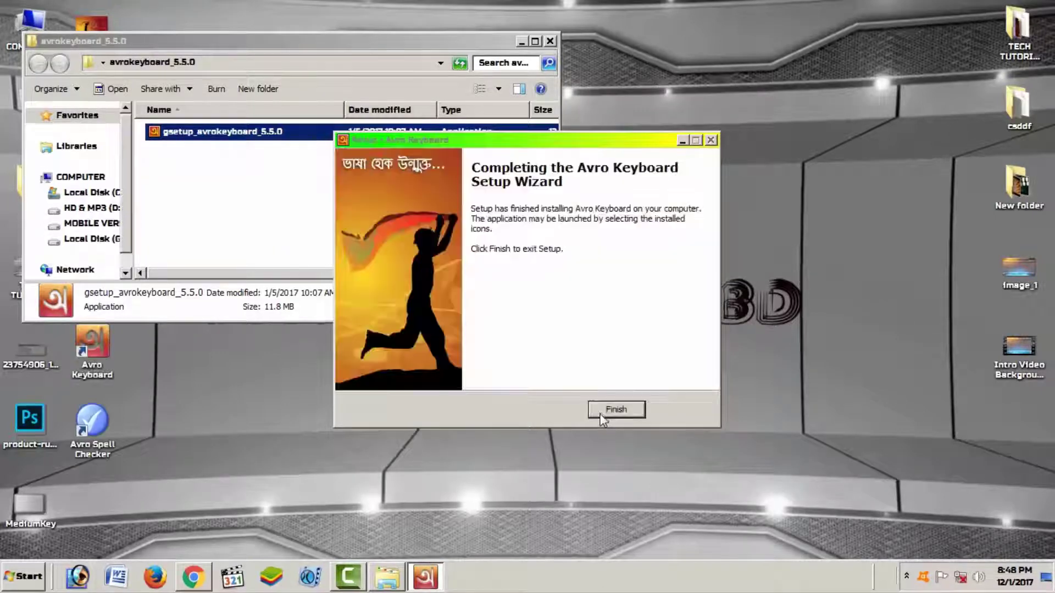
Step: Finish the Avro setup wizard and close the avrokeyboard_5.5.0 folder window
{"action": "left_click", "coordinate": [614, 413]}
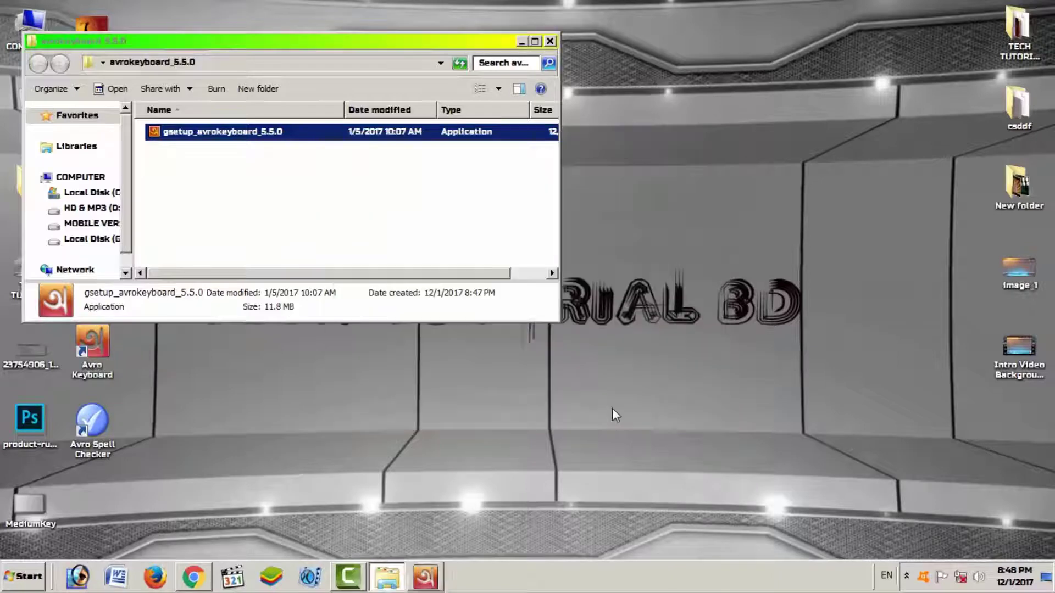
{"action": "right_click", "coordinate": [657, 275]}
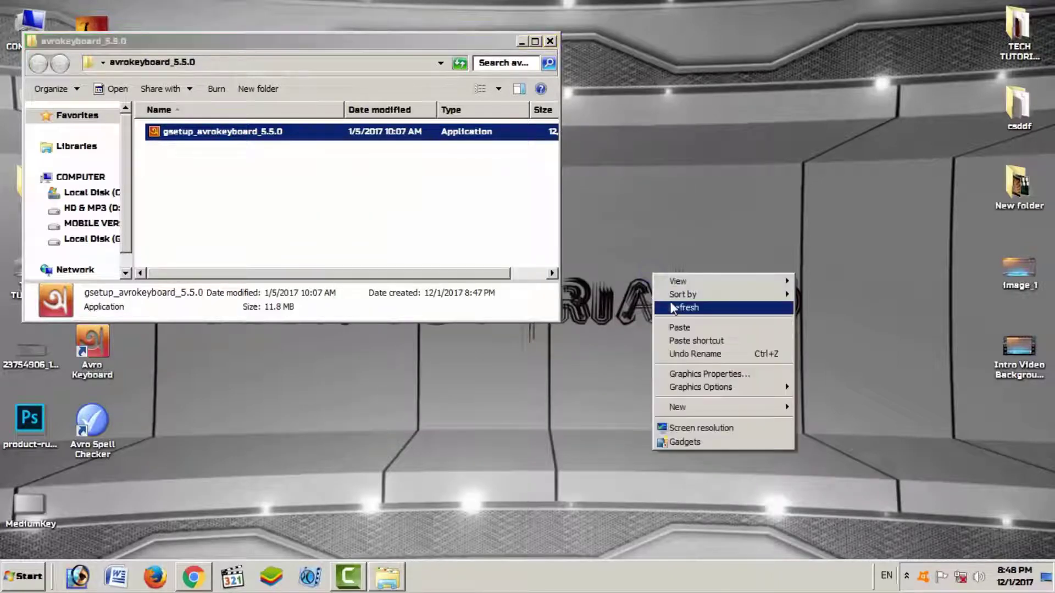
{"action": "left_click", "coordinate": [681, 307]}
{"action": "left_click_drag", "start_coordinate": [490, 47], "coordinate": [621, 82]}
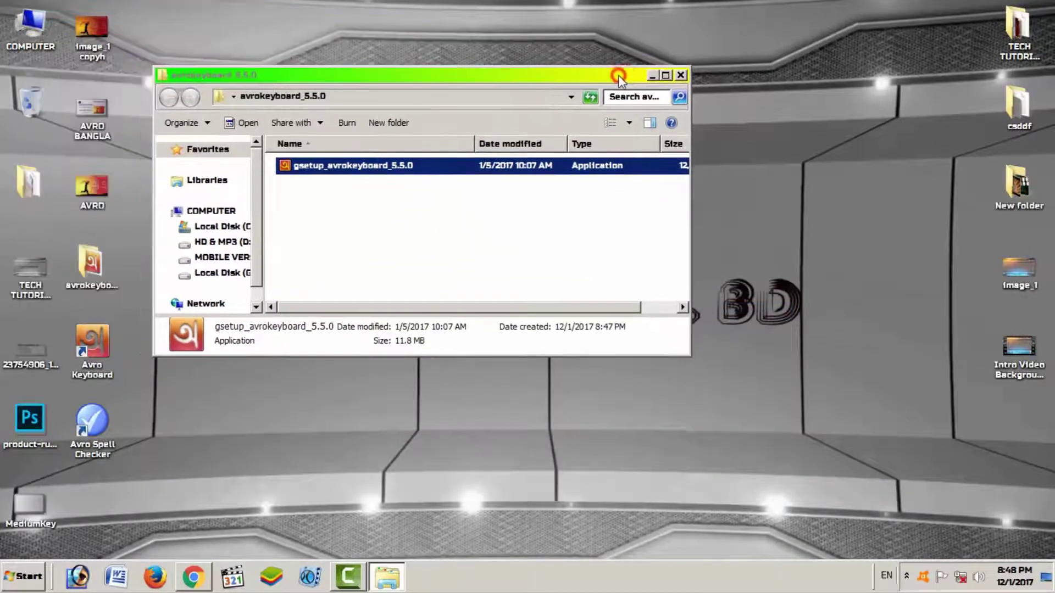
{"action": "left_click", "coordinate": [678, 78]}
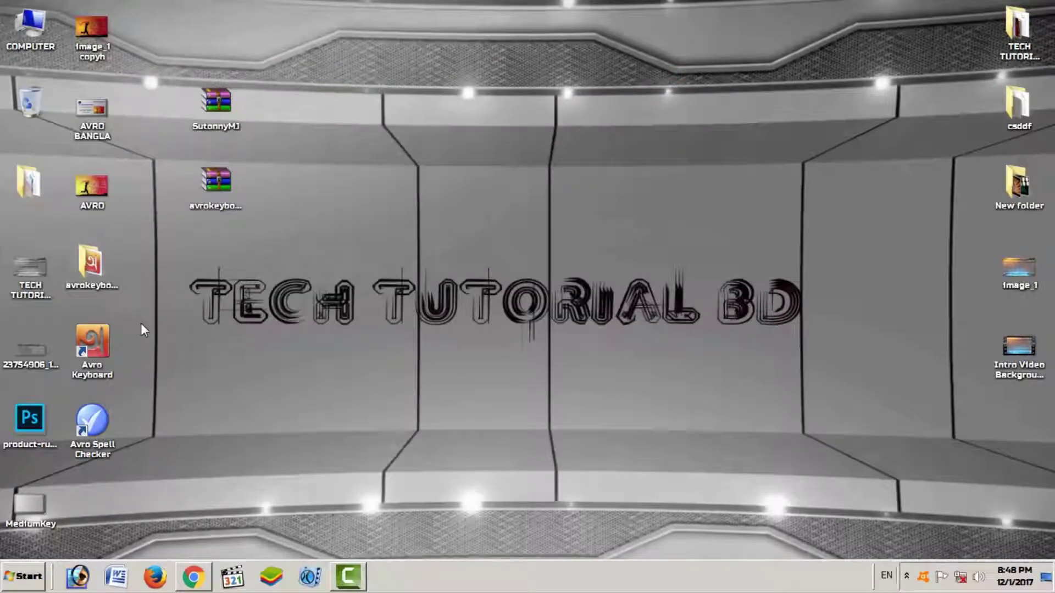
Step: Launch Avro Keyboard from its desktop shortcut and shift its toolbar left
{"action": "left_click", "coordinate": [97, 348]}
{"action": "double_click", "coordinate": [97, 348]}
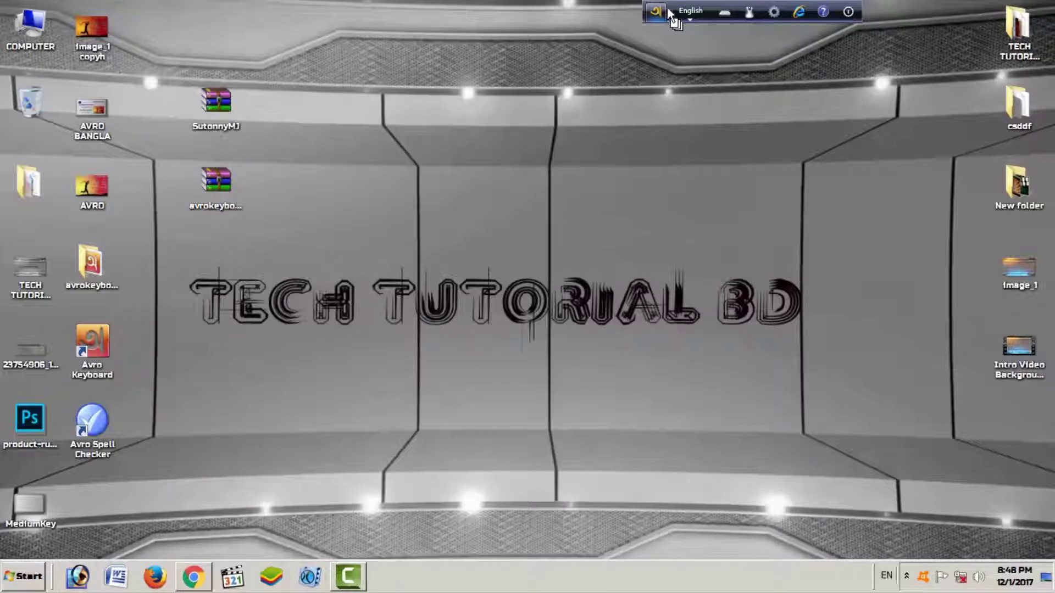
{"action": "left_click_drag", "start_coordinate": [660, 8], "coordinate": [545, 9]}
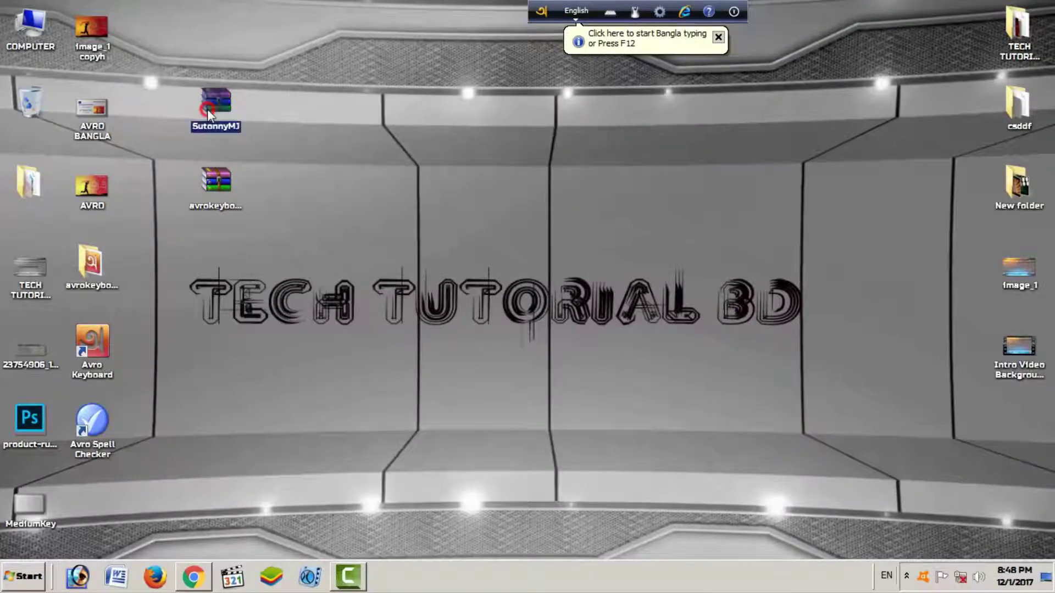
Step: Extract the SutonnyMJ archive, open its font folder, and open Control Panel
{"action": "right_click", "coordinate": [212, 108]}
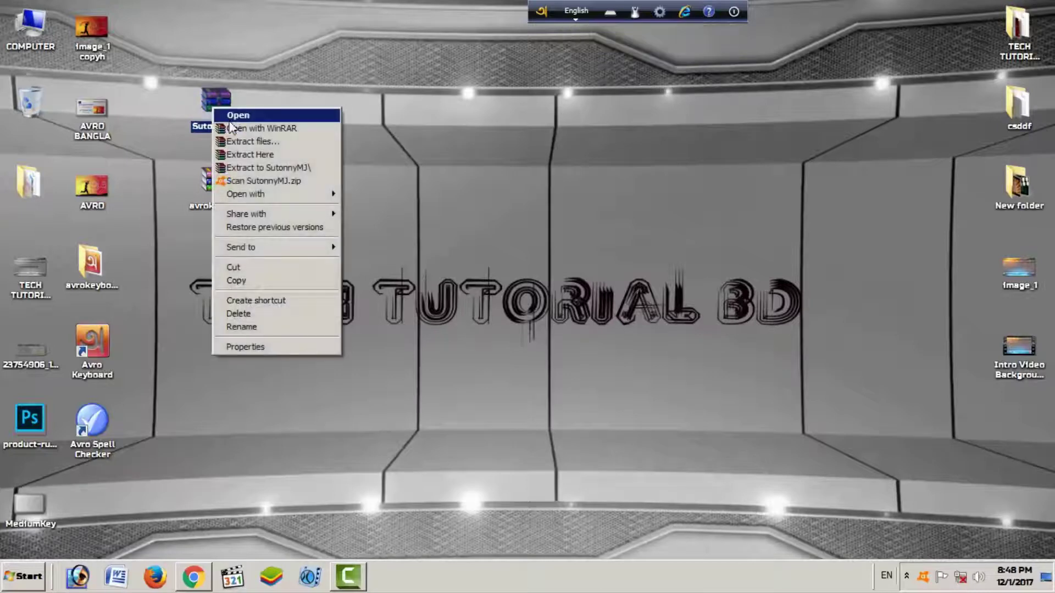
{"action": "left_click", "coordinate": [259, 167]}
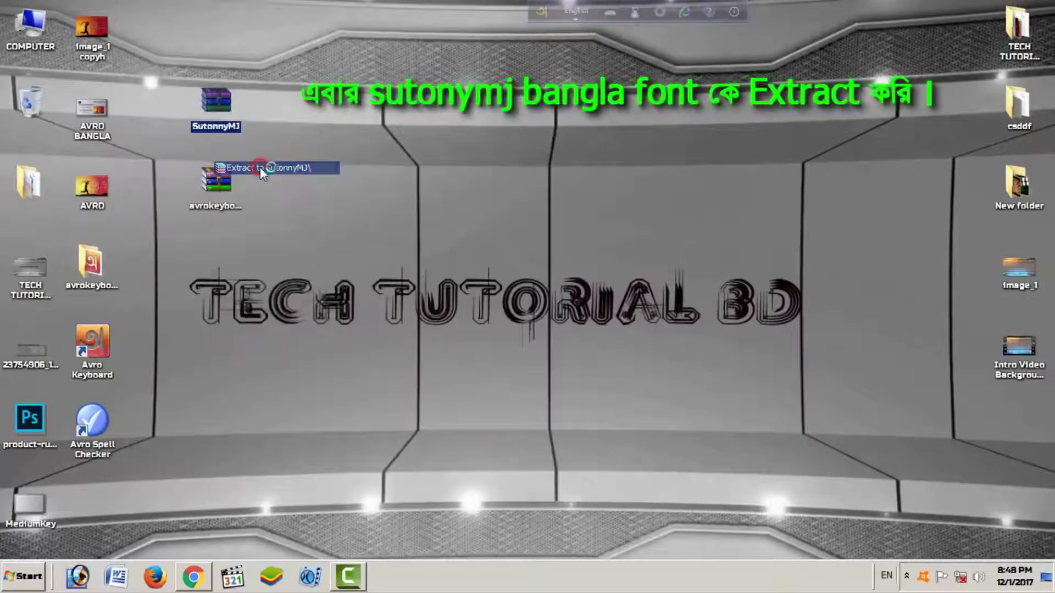
{"action": "right_click", "coordinate": [375, 209]}
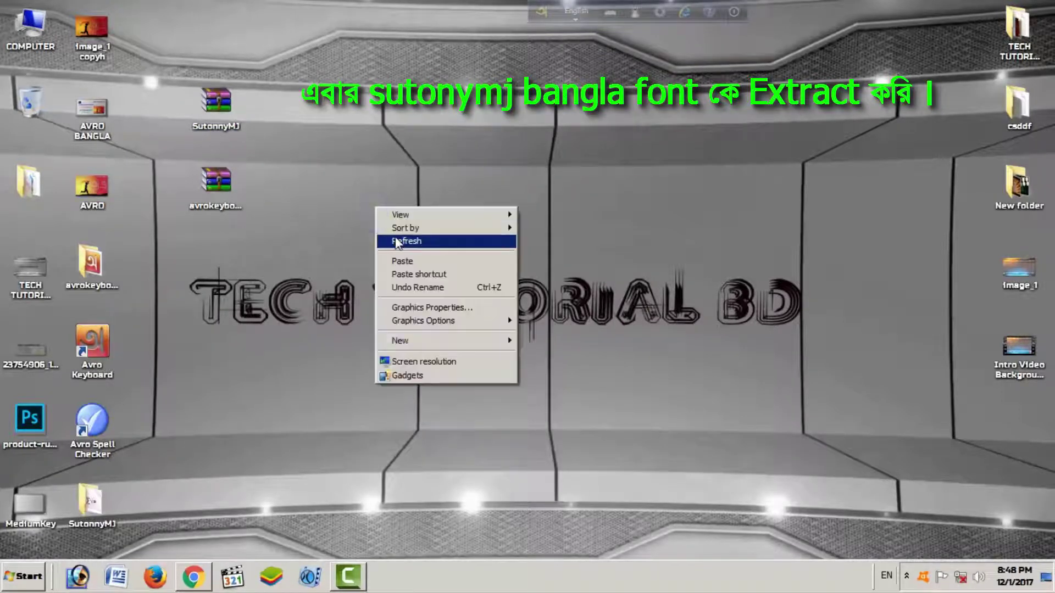
{"action": "left_click", "coordinate": [398, 240]}
{"action": "left_click", "coordinate": [92, 499]}
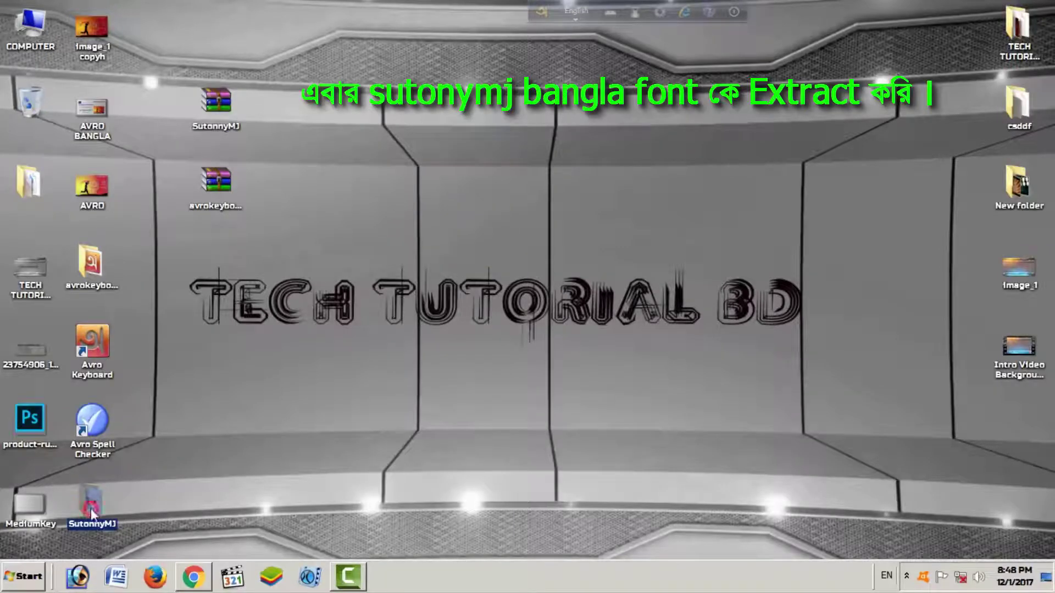
{"action": "double_click", "coordinate": [91, 508]}
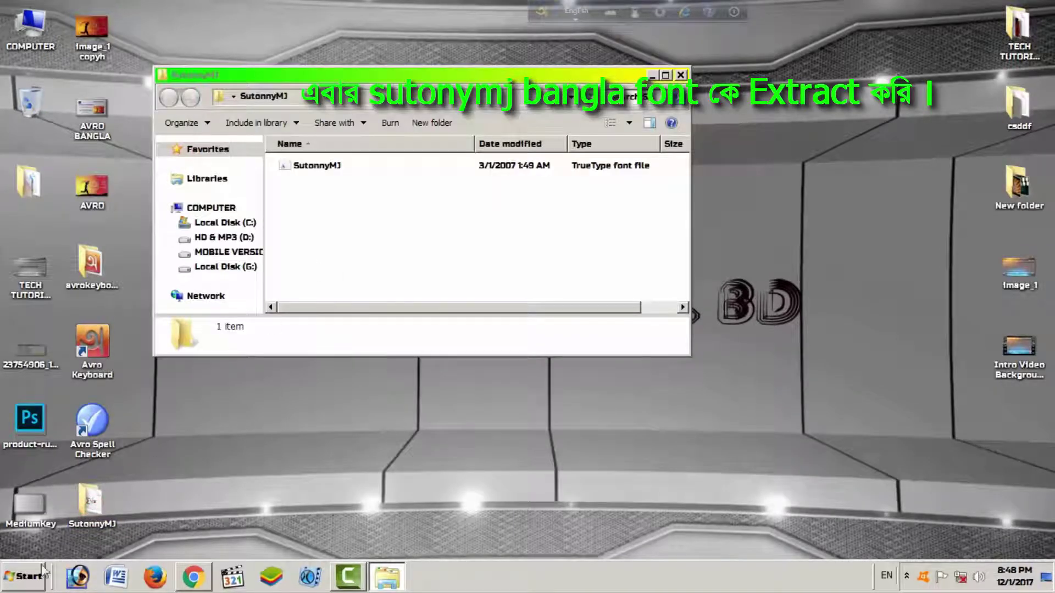
{"action": "left_click", "coordinate": [27, 577]}
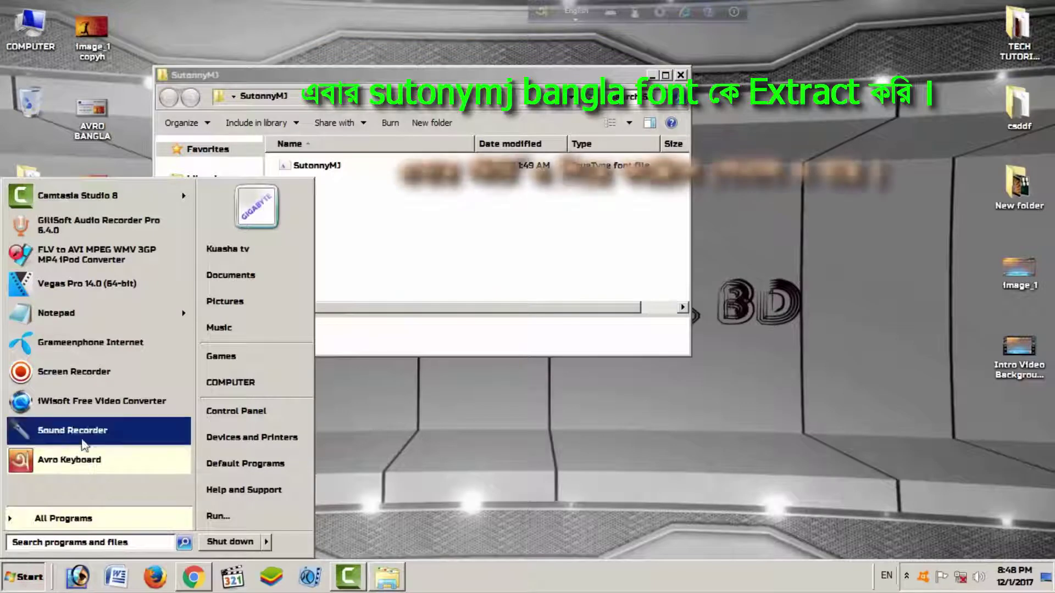
{"action": "left_click", "coordinate": [228, 410]}
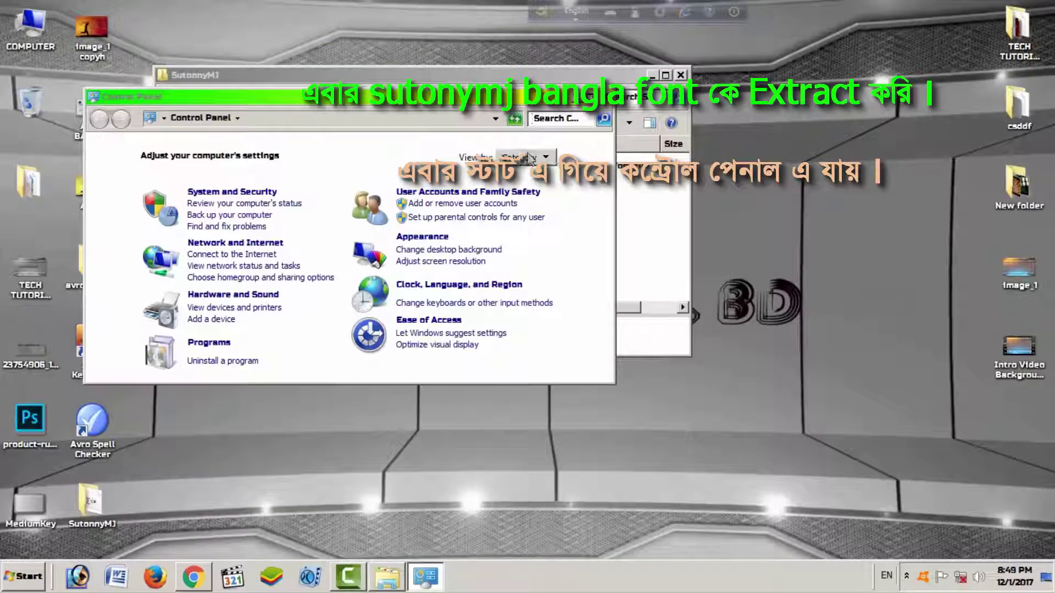
Step: View Control Panel as small icons and install SutonnyMJ into Fonts, replacing the existing copy
{"action": "left_click", "coordinate": [544, 158]}
{"action": "left_click", "coordinate": [529, 207]}
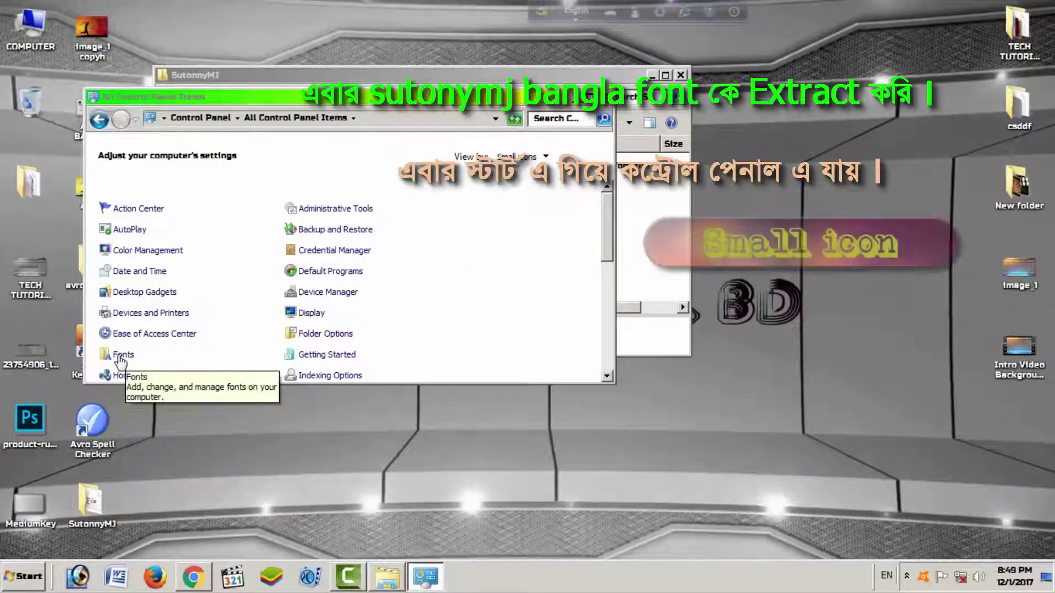
{"action": "left_click", "coordinate": [119, 356]}
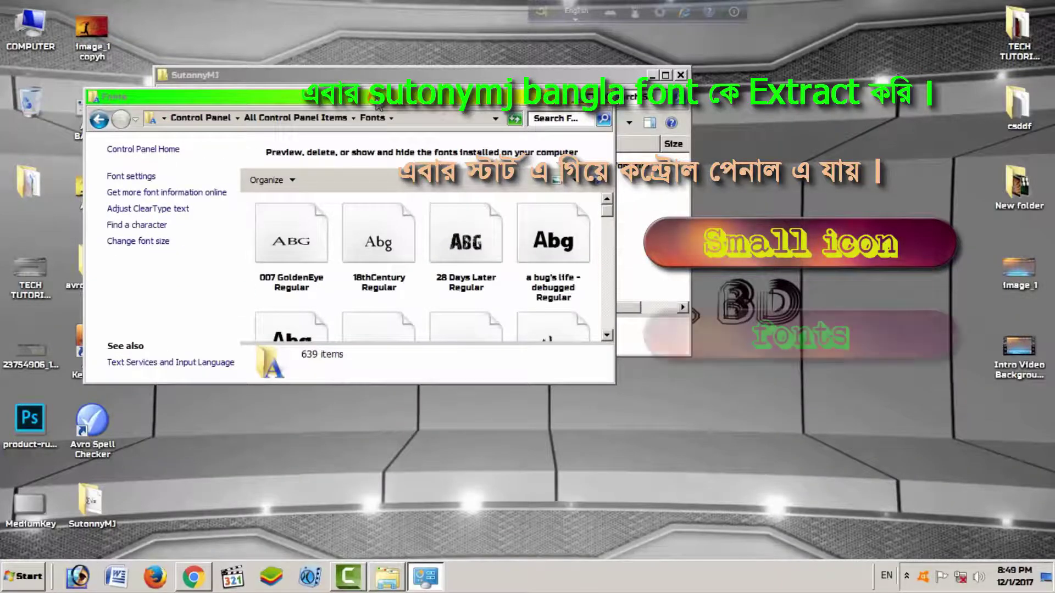
{"action": "left_click_drag", "start_coordinate": [367, 90], "coordinate": [564, 206]}
{"action": "left_click", "coordinate": [313, 166]}
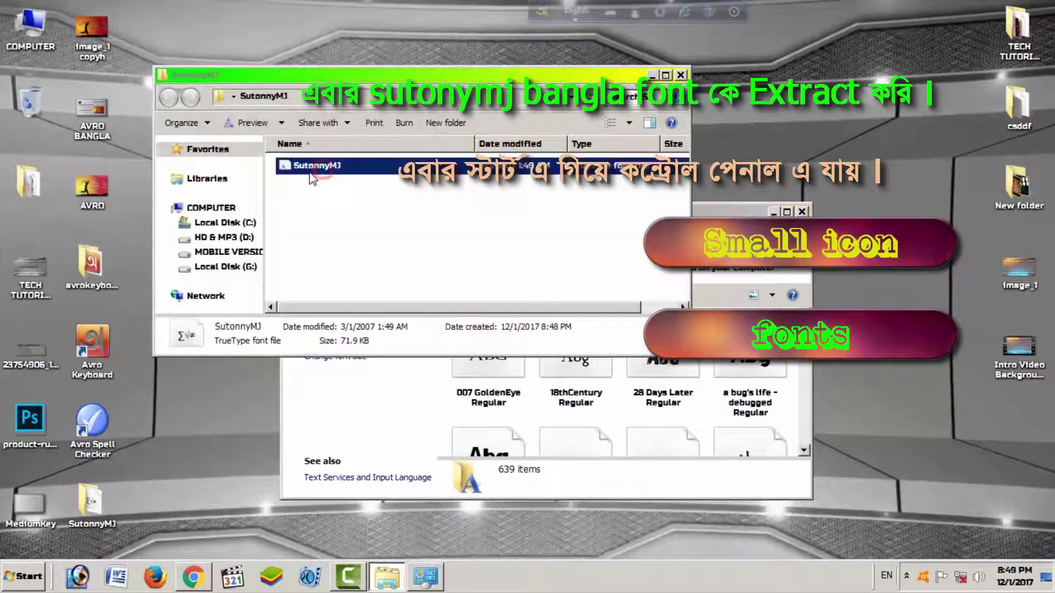
{"action": "left_click_drag", "start_coordinate": [297, 173], "coordinate": [571, 420]}
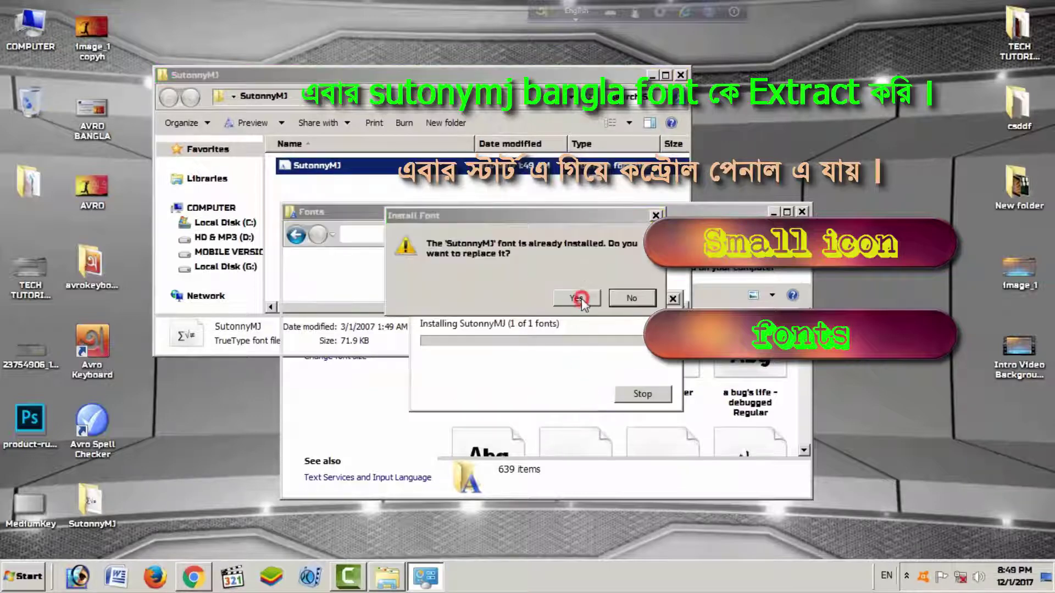
{"action": "left_click", "coordinate": [583, 301]}
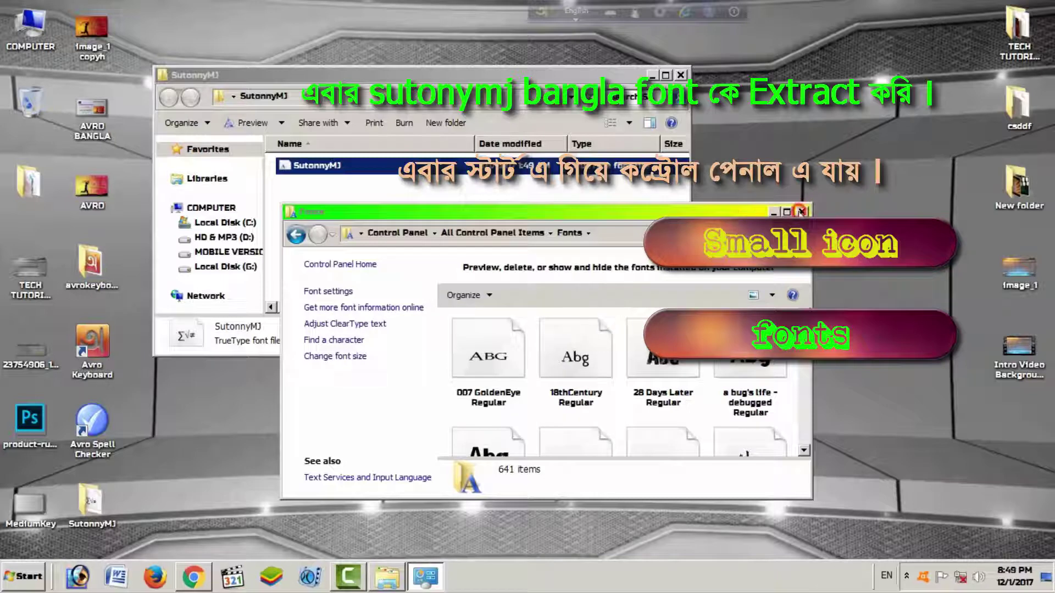
Step: Close the Fonts and SutonnyMJ windows and launch Photoshop from the taskbar
{"action": "left_click", "coordinate": [802, 212]}
{"action": "left_click", "coordinate": [680, 75]}
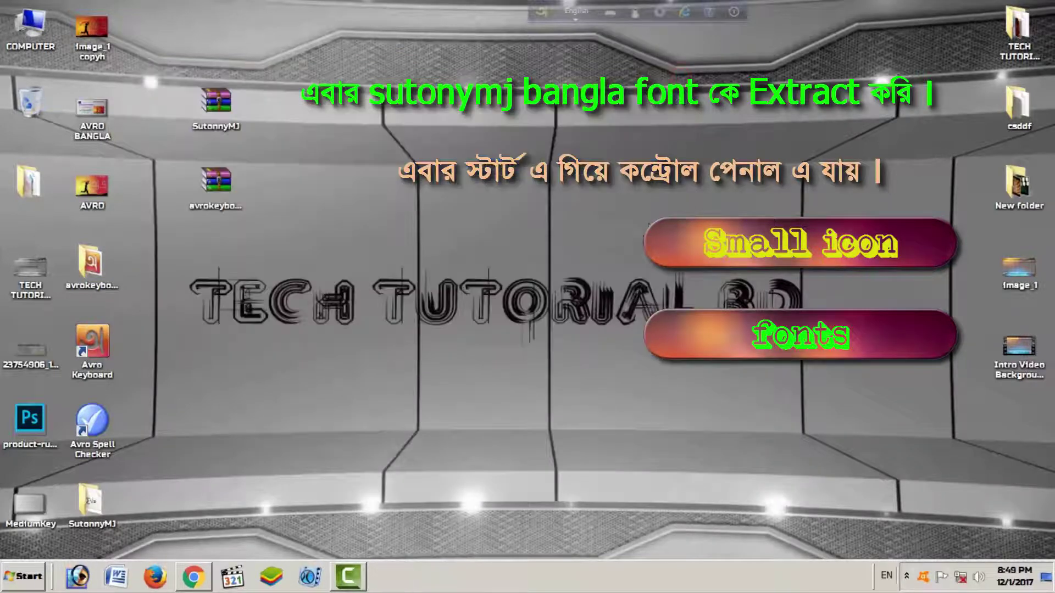
{"action": "left_click", "coordinate": [79, 581]}
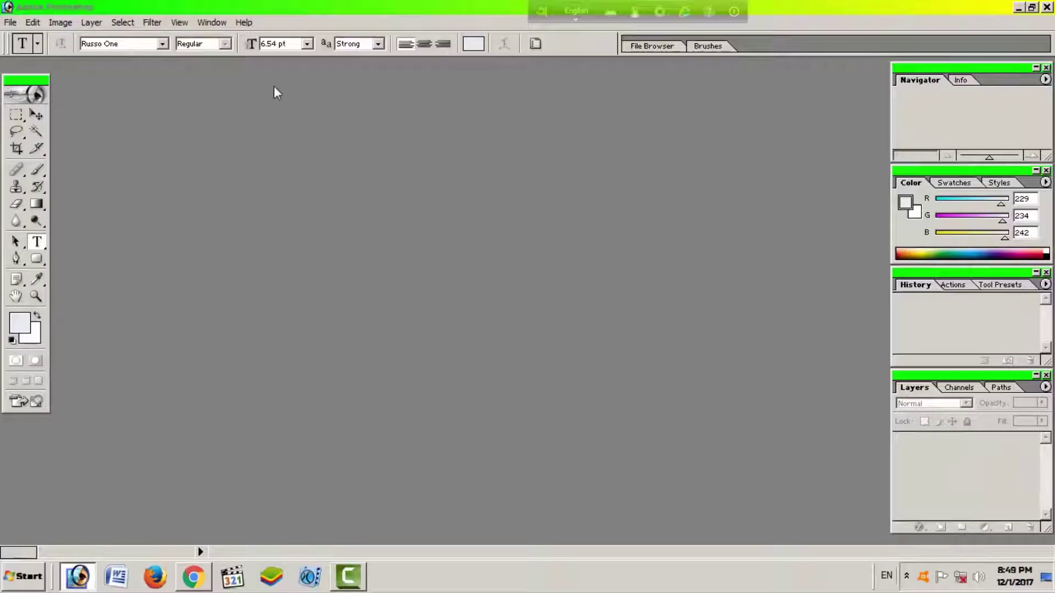
Step: Create a new 1280 x 720 white document and centre its window
{"action": "left_click", "coordinate": [10, 23]}
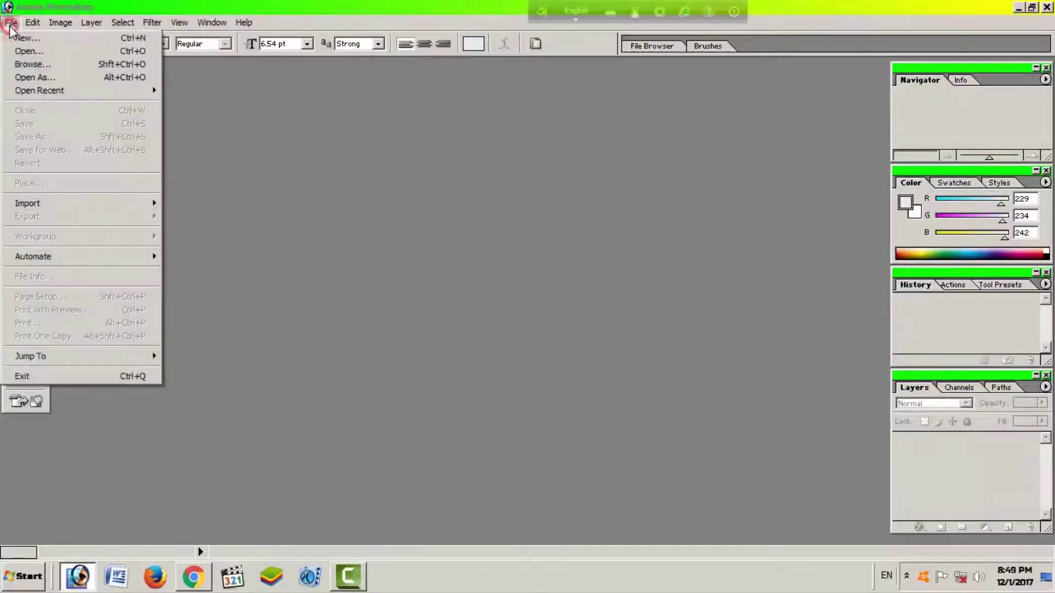
{"action": "left_click", "coordinate": [16, 40]}
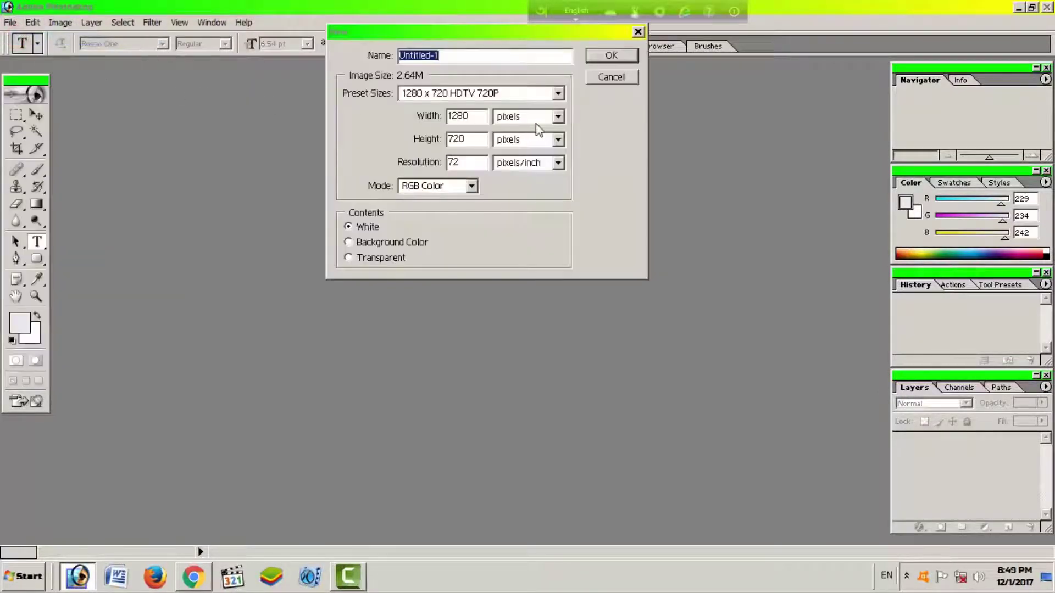
{"action": "left_click", "coordinate": [599, 55]}
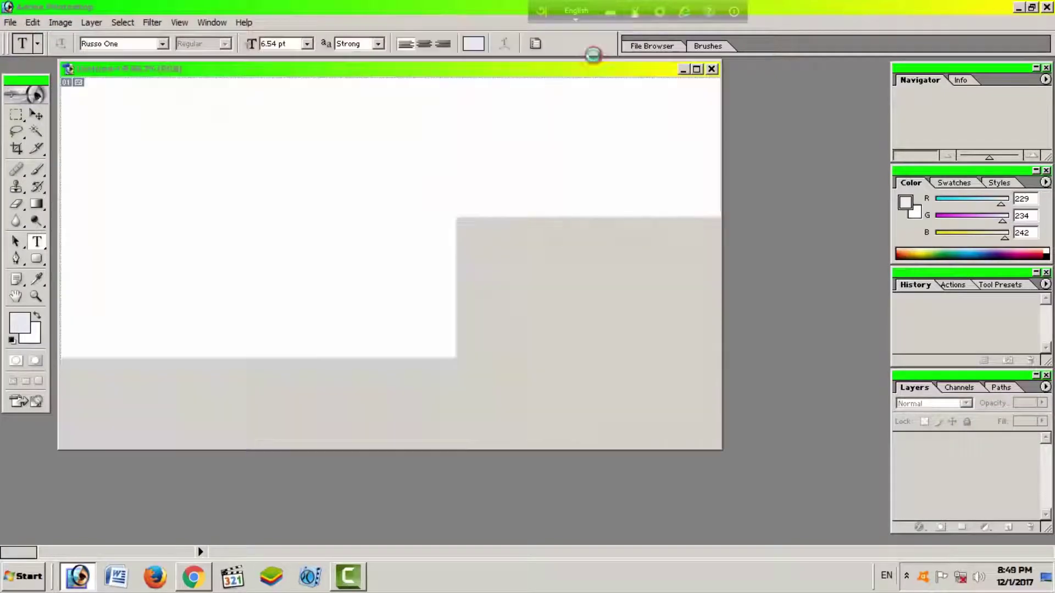
{"action": "left_click_drag", "start_coordinate": [471, 75], "coordinate": [572, 118]}
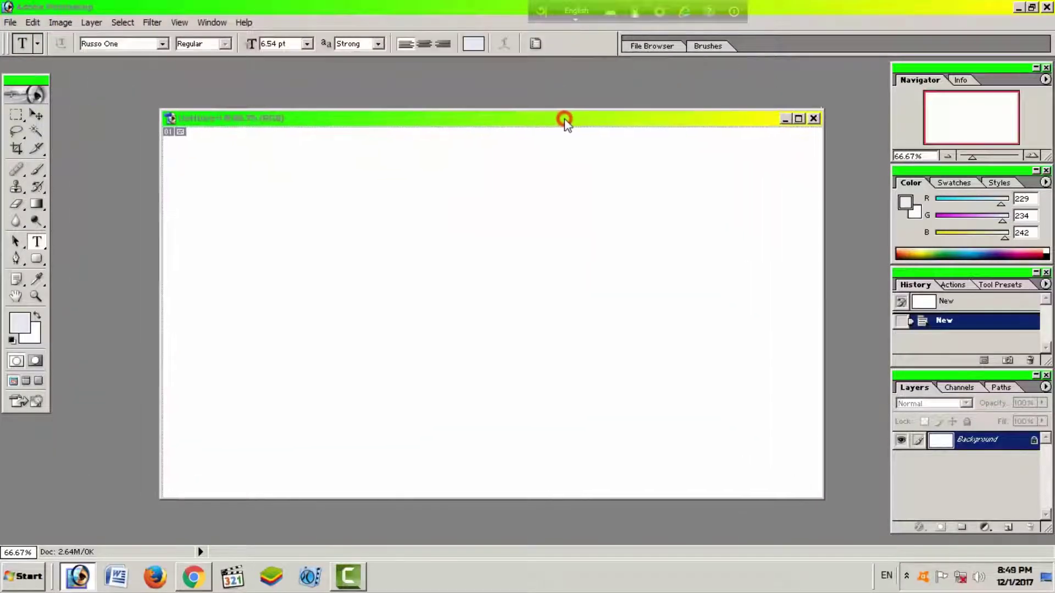
Step: Search the font family list, toggling Avro between Bangla and English input
{"action": "left_click", "coordinate": [574, 11]}
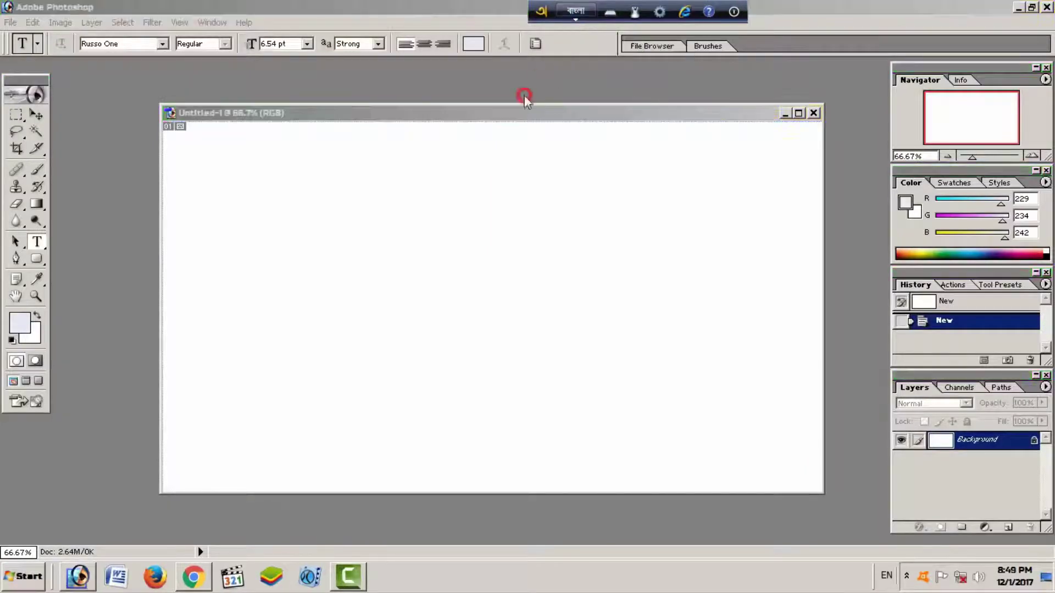
{"action": "left_click", "coordinate": [164, 43]}
{"action": "left_click", "coordinate": [163, 44]}
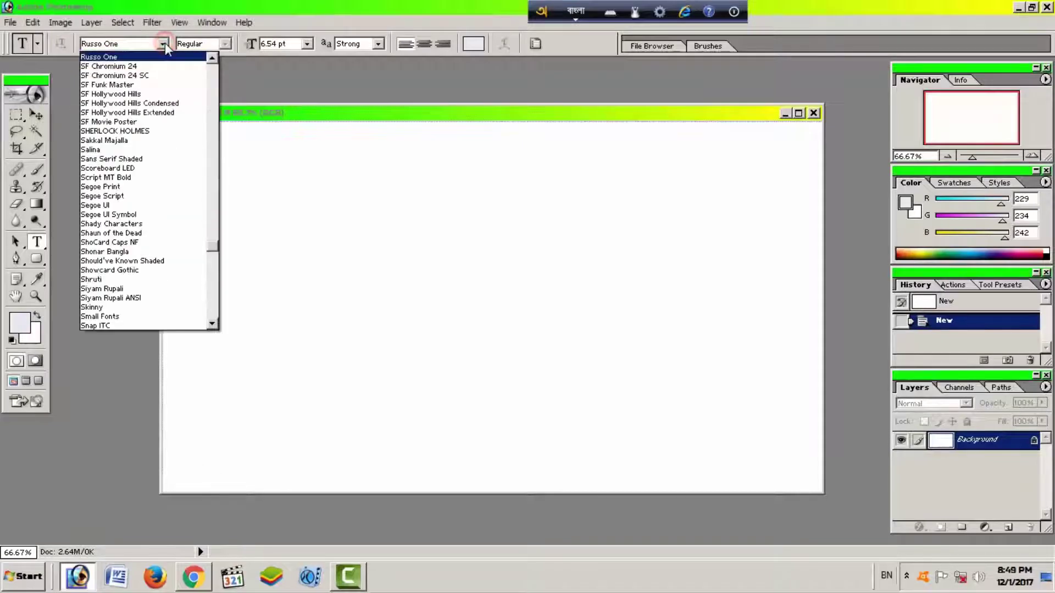
{"action": "type", "text": "s"}
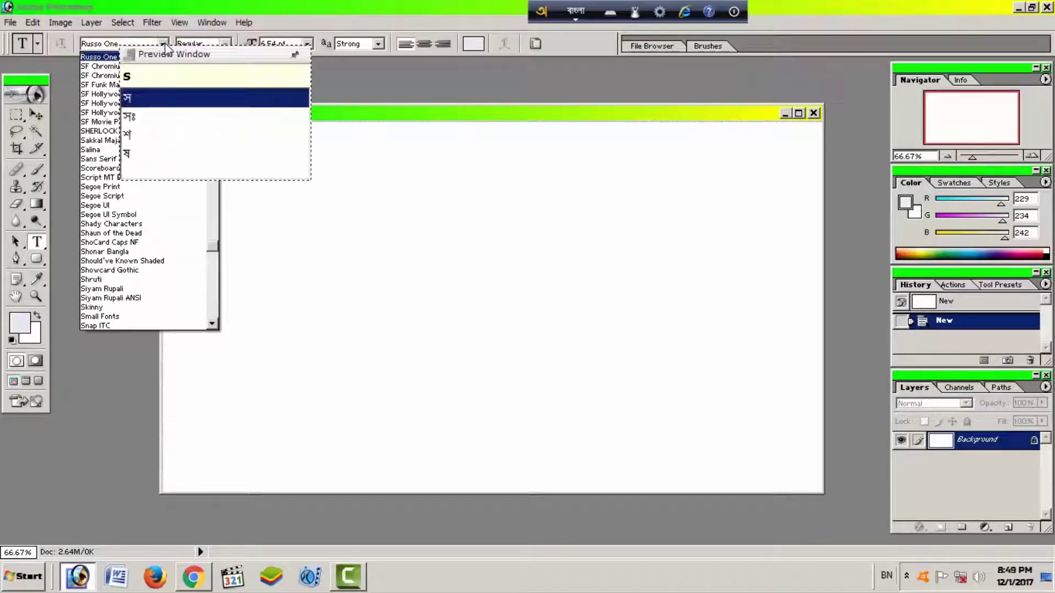
{"action": "key", "text": "BackSpace"}
{"action": "key", "text": "F12"}
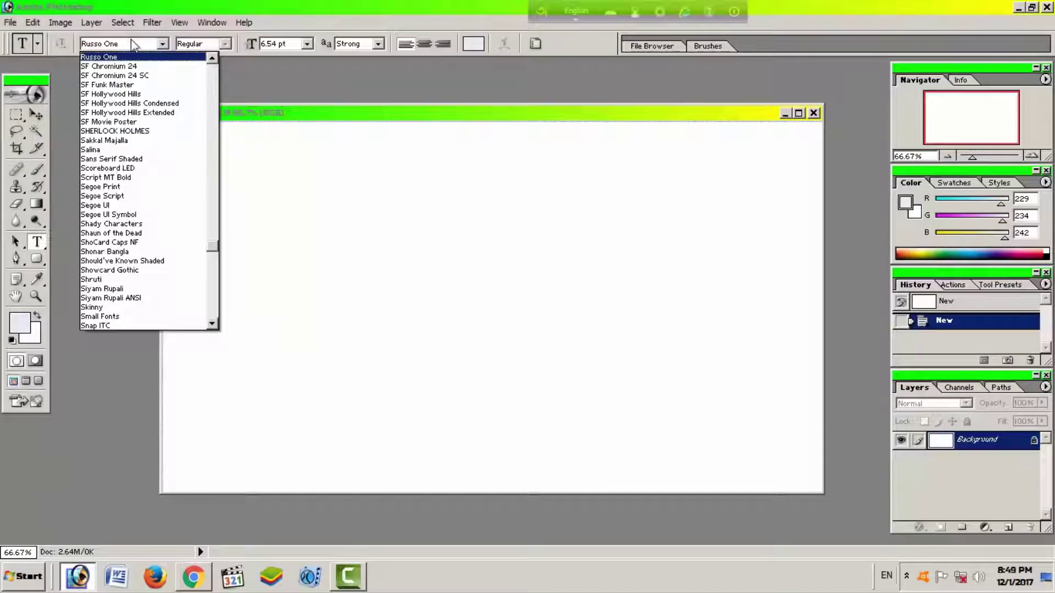
{"action": "type", "text": "s"}
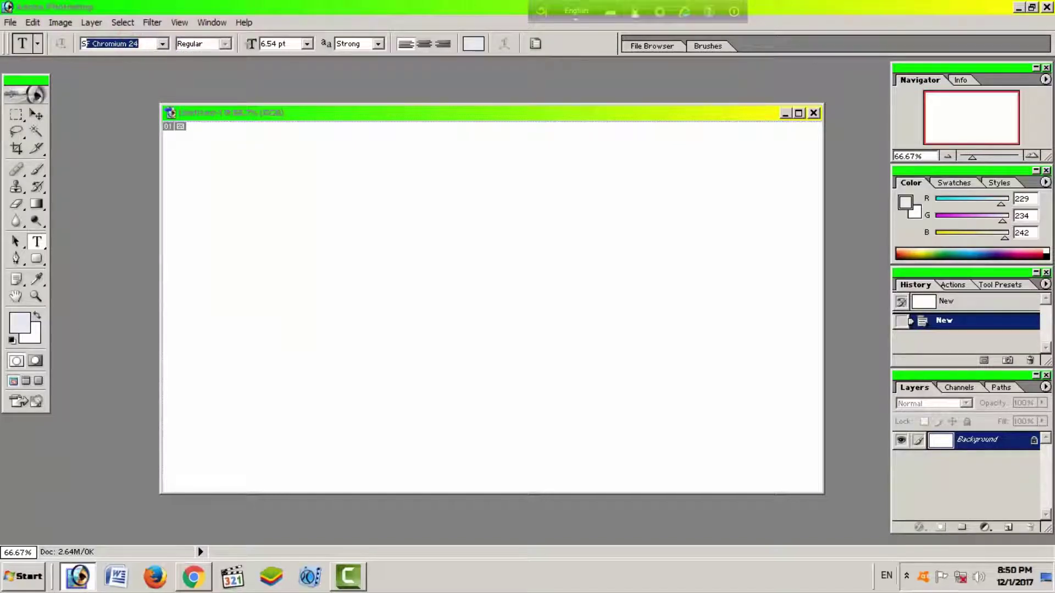
Step: Pick SutonnyMJ, start a text layer on the canvas, and raise the size to 126.54 pt
{"action": "left_click", "coordinate": [162, 44]}
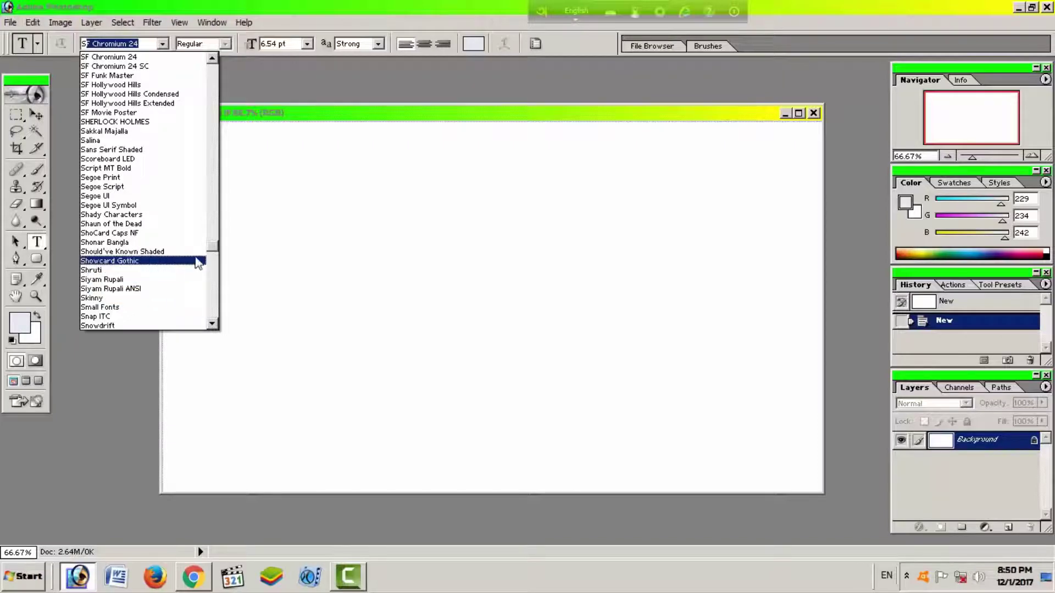
{"action": "left_click_drag", "start_coordinate": [209, 247], "coordinate": [211, 257]}
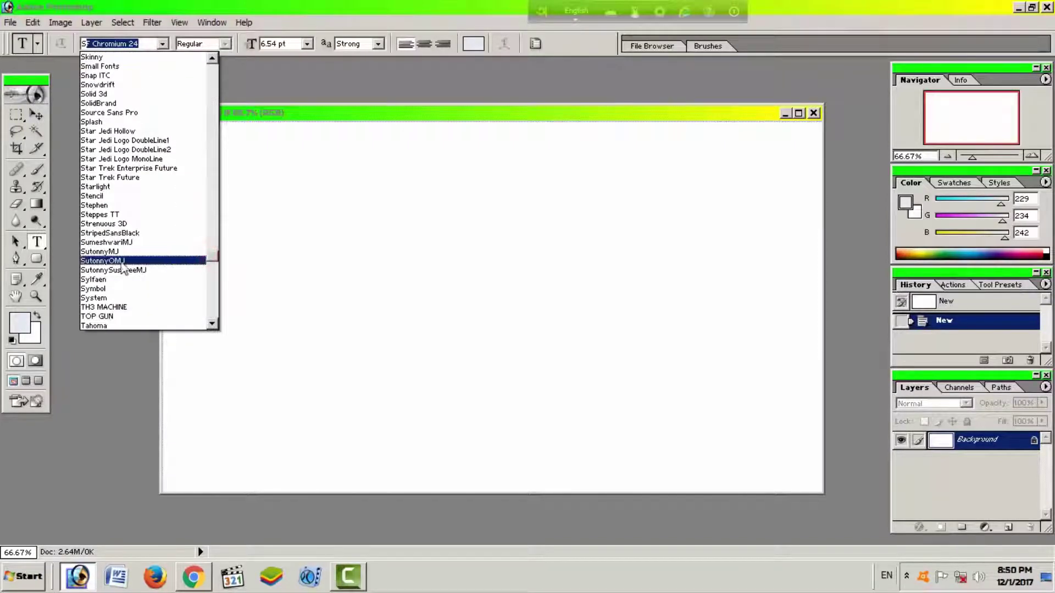
{"action": "left_click", "coordinate": [100, 252]}
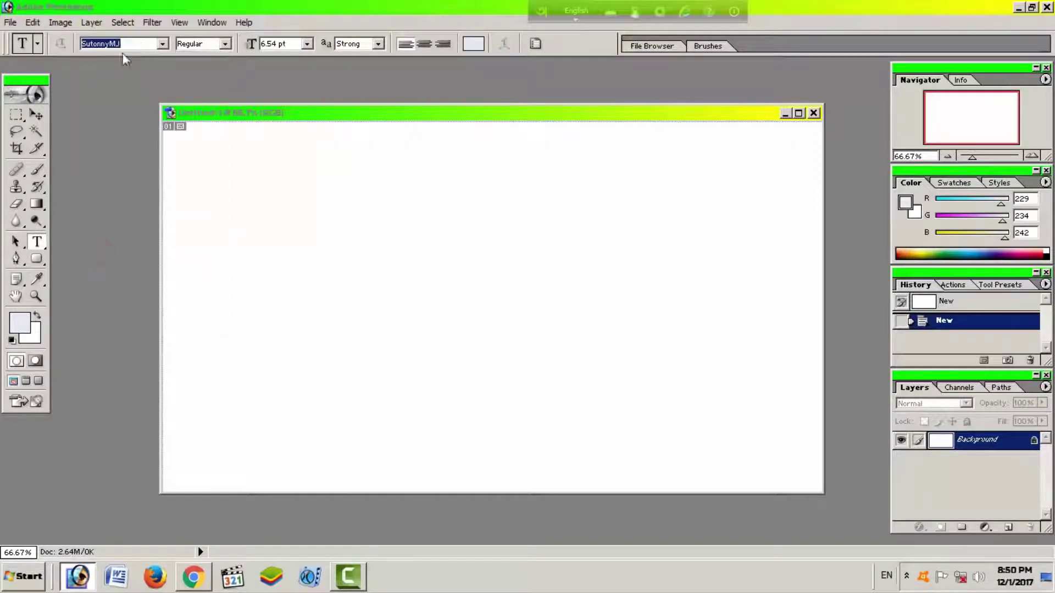
{"action": "left_click", "coordinate": [177, 259]}
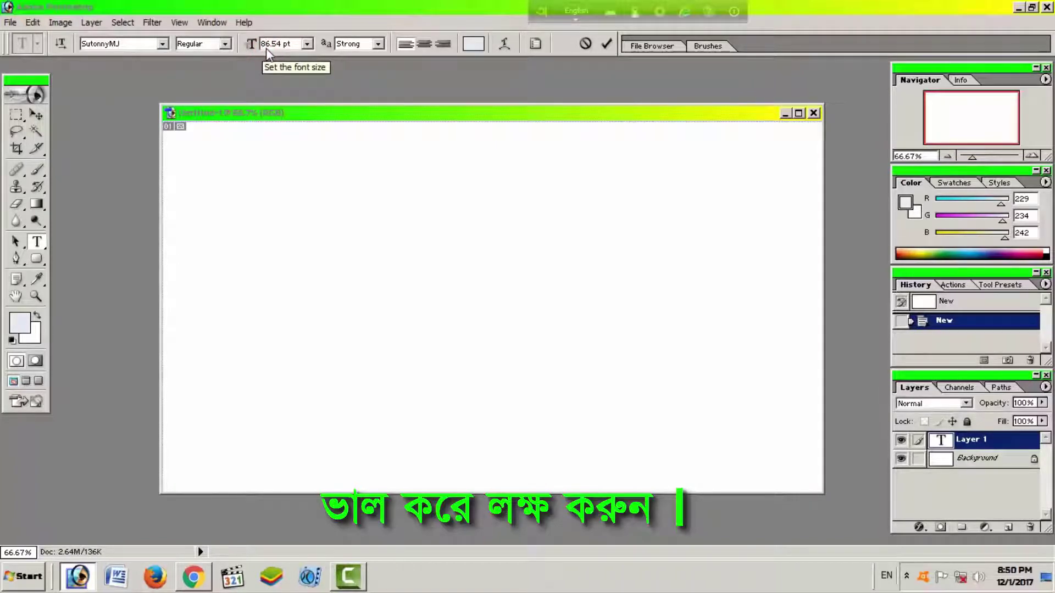
{"action": "key", "text": "Up"}
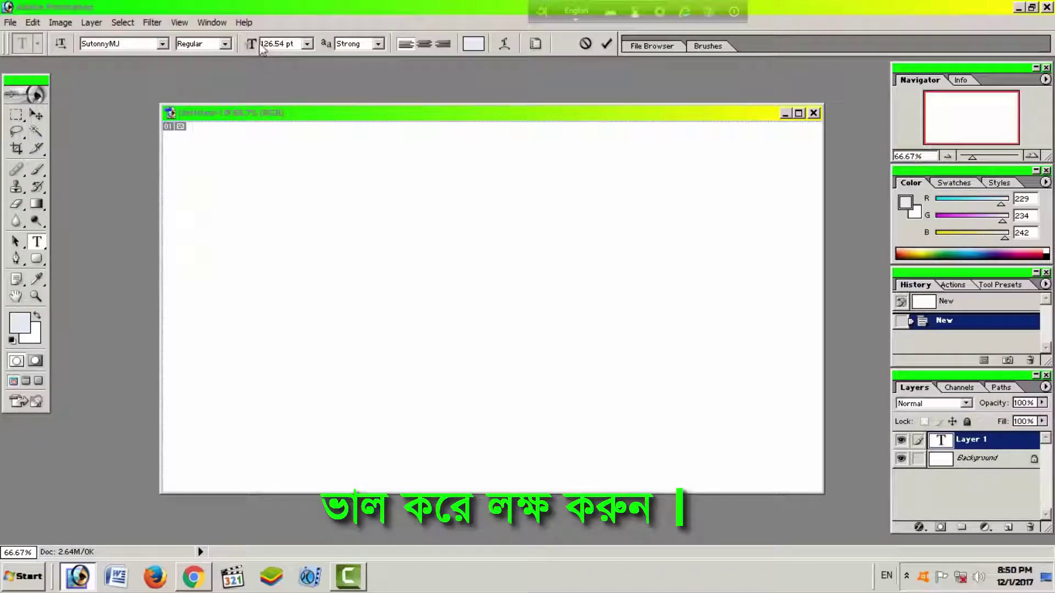
{"action": "type", "text": "m"}
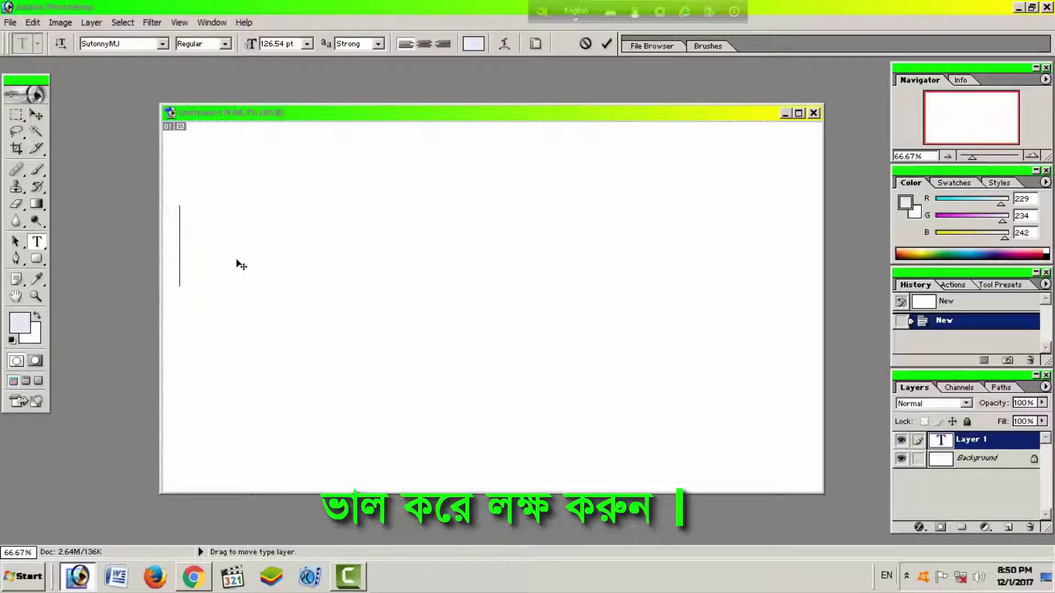
Step: Type 'amar sonar bangla' through Avro phonetic, centre the line, and select its characters
{"action": "left_click", "coordinate": [574, 13]}
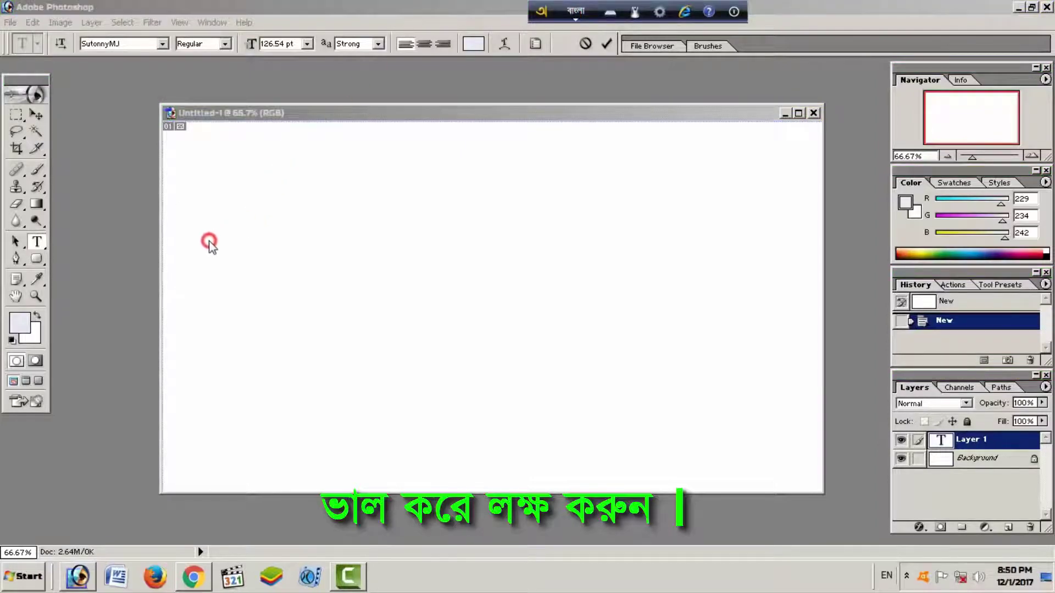
{"action": "left_click", "coordinate": [186, 258]}
{"action": "type", "text": "a"}
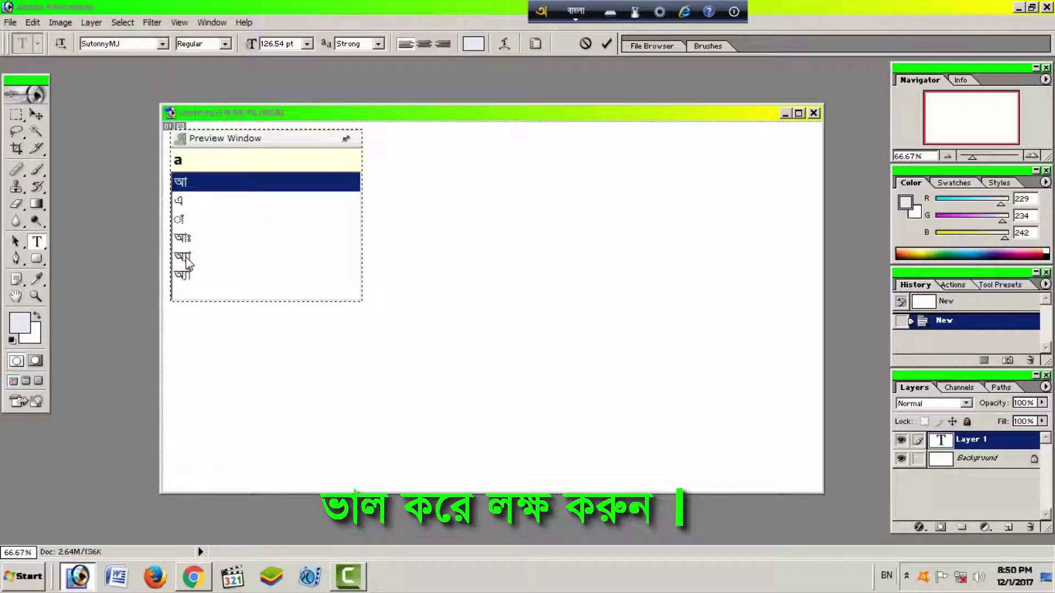
{"action": "type", "text": "ma"}
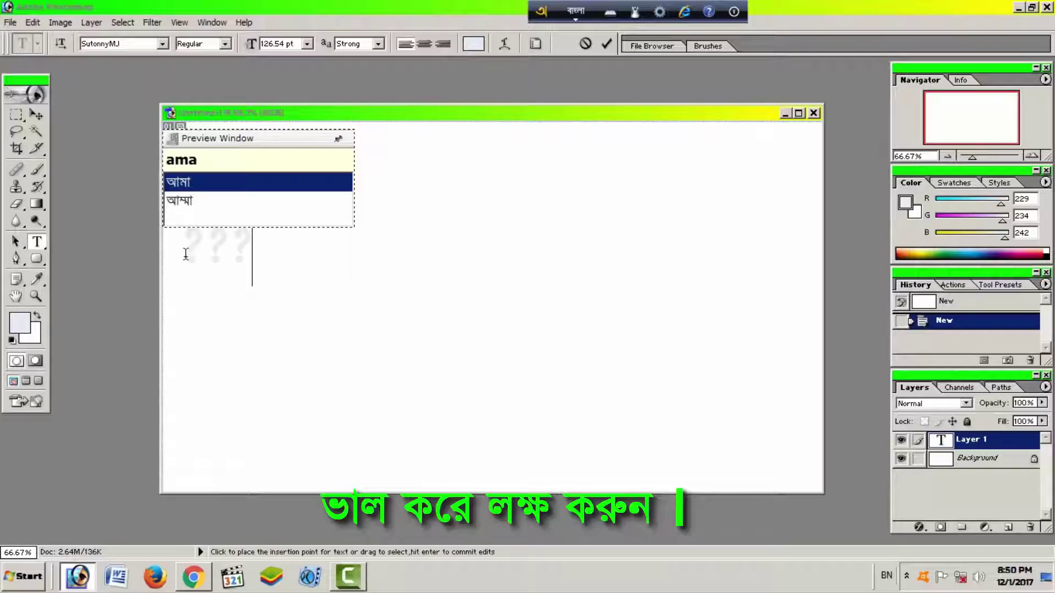
{"action": "type", "text": "r"}
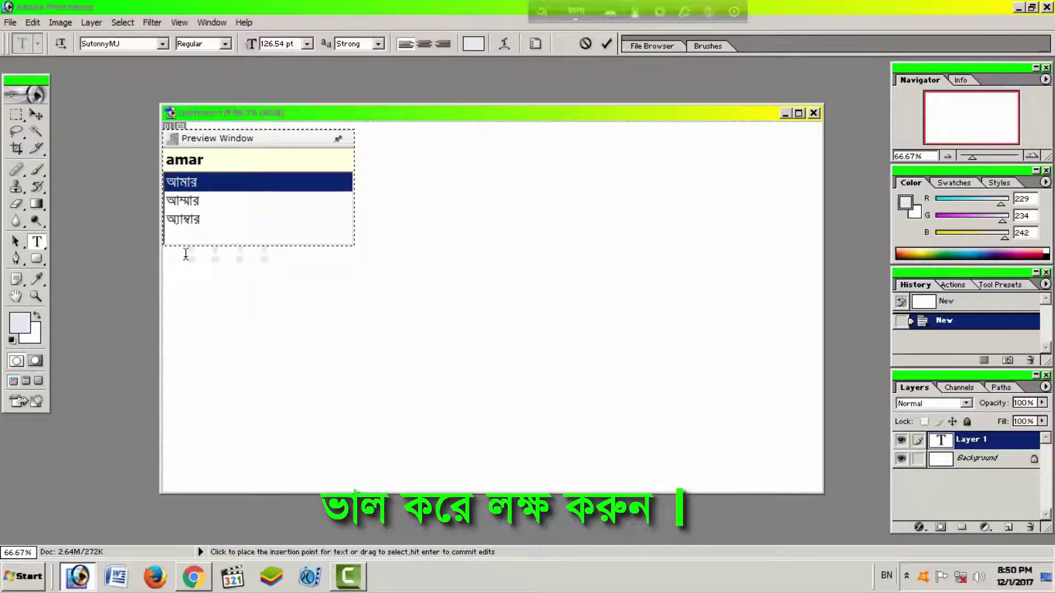
{"action": "key", "text": "space"}
{"action": "type", "text": "son"}
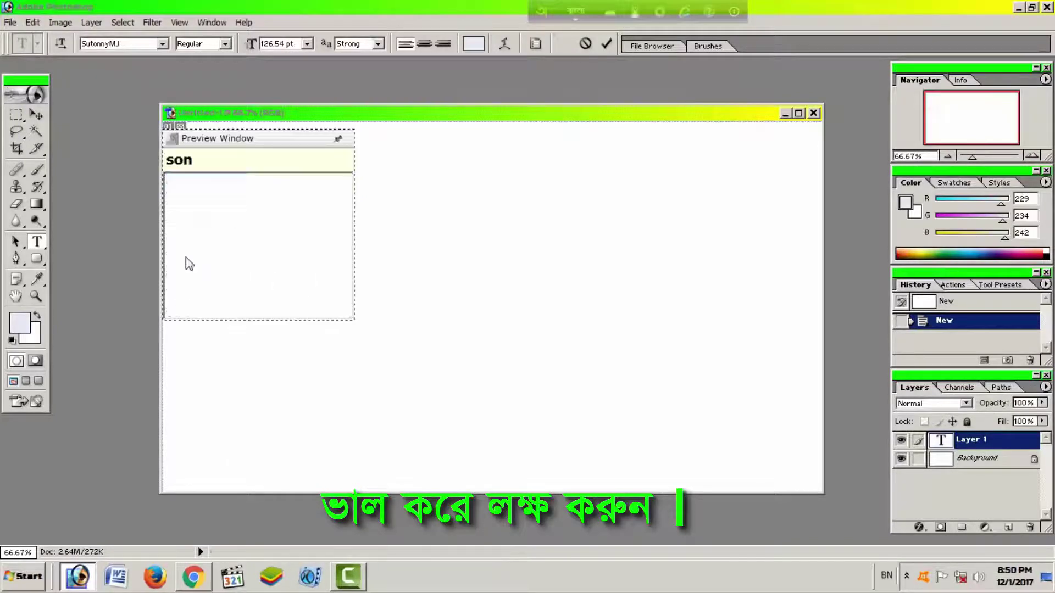
{"action": "type", "text": "ar"}
{"action": "key", "text": "space"}
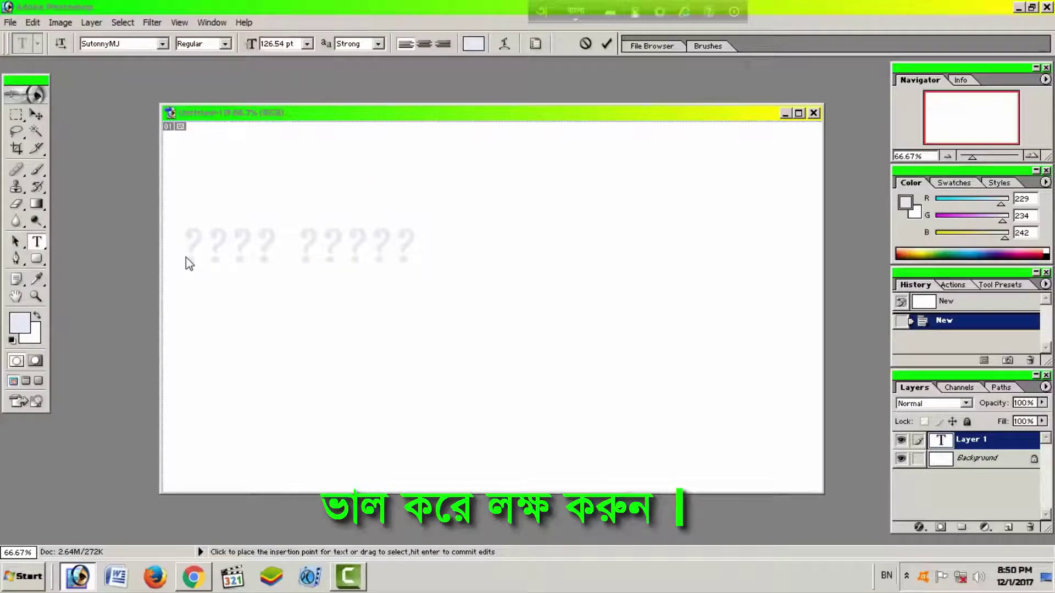
{"action": "type", "text": "bangl"}
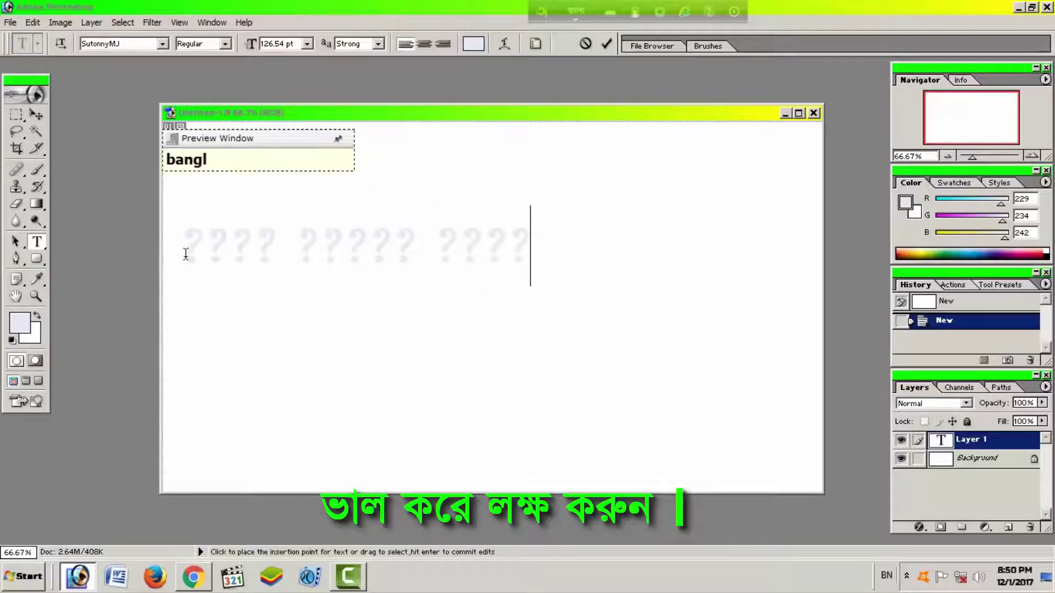
{"action": "type", "text": "a"}
{"action": "key", "text": "space"}
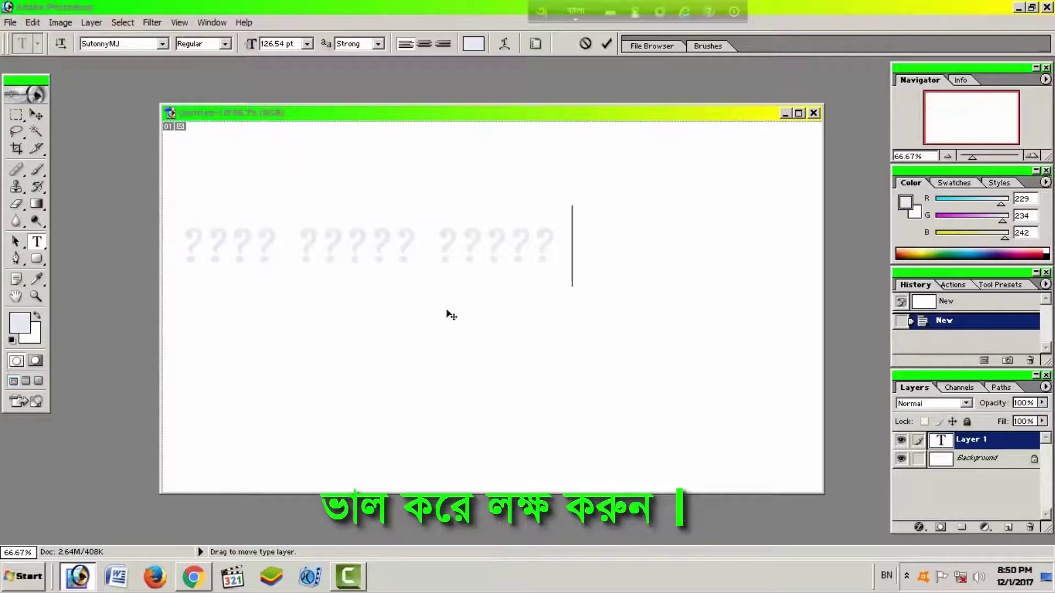
{"action": "left_click_drag", "start_coordinate": [451, 322], "coordinate": [566, 412]}
{"action": "mouse_move", "coordinate": [687, 352]}
{"action": "left_mouse_down"}
{"action": "mouse_move", "coordinate": [392, 342]}
{"action": "mouse_move", "coordinate": [271, 350]}
{"action": "left_mouse_up"}
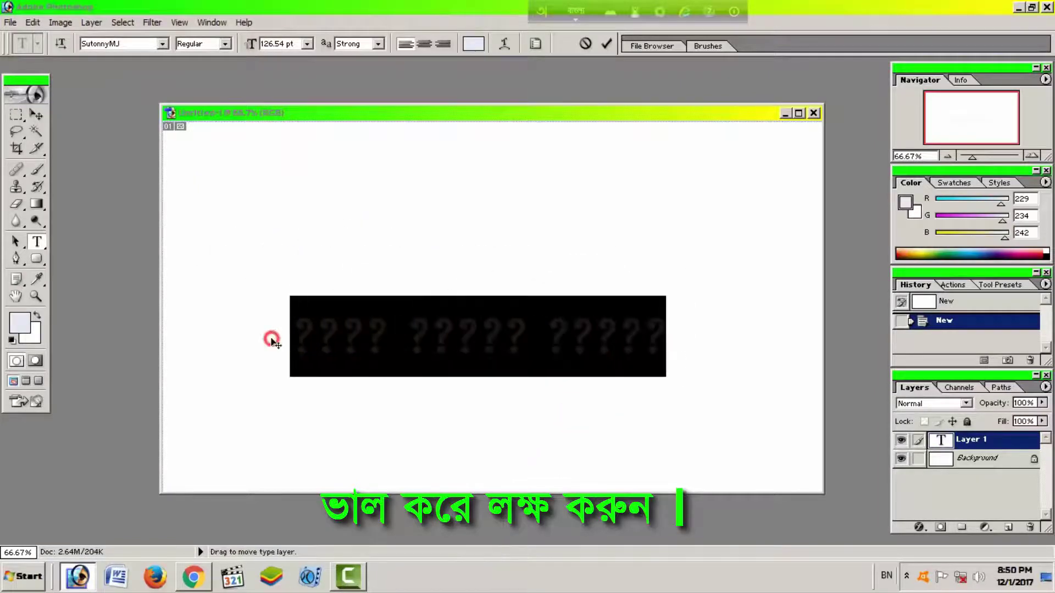
Step: Colour the selected text light purple using the colour picker
{"action": "left_click", "coordinate": [473, 44]}
{"action": "left_click_drag", "start_coordinate": [736, 338], "coordinate": [732, 308]}
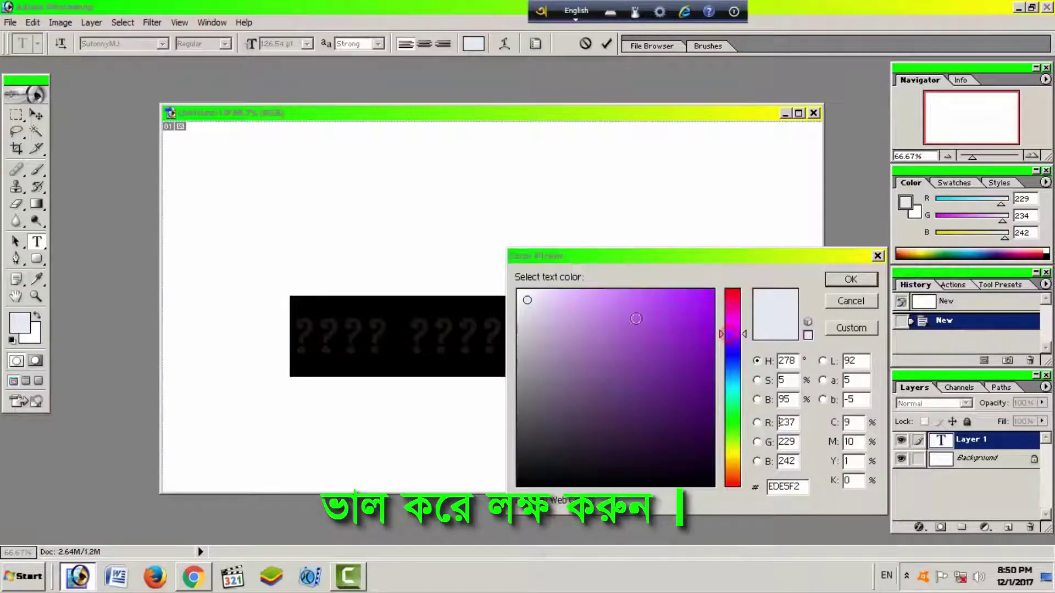
{"action": "left_click", "coordinate": [610, 291]}
{"action": "left_click", "coordinate": [851, 279]}
{"action": "left_click", "coordinate": [563, 318]}
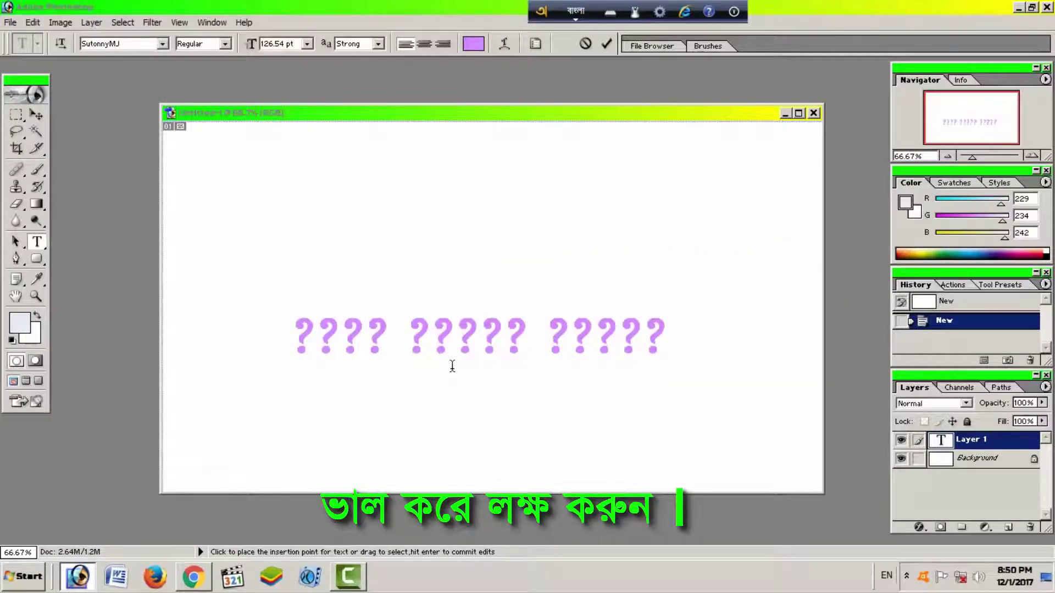
Step: Toggle the keyboard language and commit the text, returning to the Type tool
{"action": "key", "text": "alt+shift"}
{"action": "left_click", "coordinate": [35, 114]}
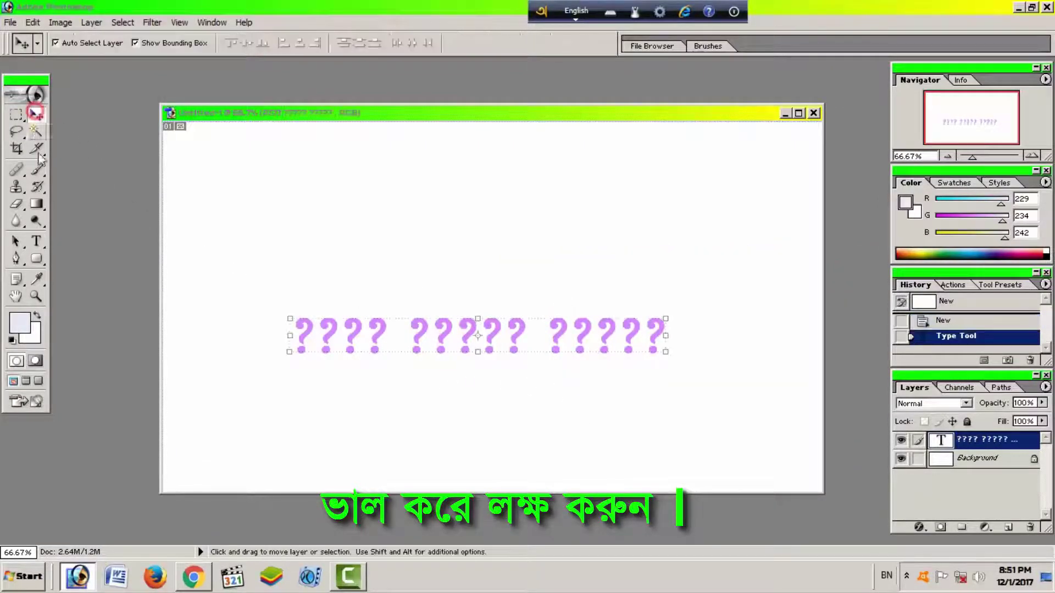
{"action": "left_click", "coordinate": [37, 242]}
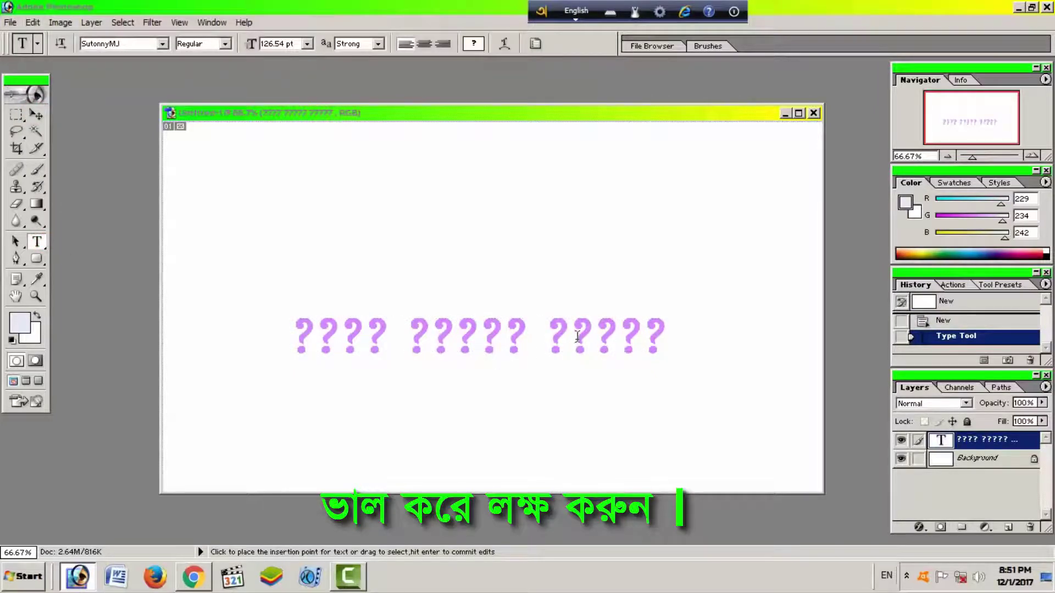
Step: Set Avro's Bangla output to ANSI, accepting the warning
{"action": "left_click", "coordinate": [662, 13]}
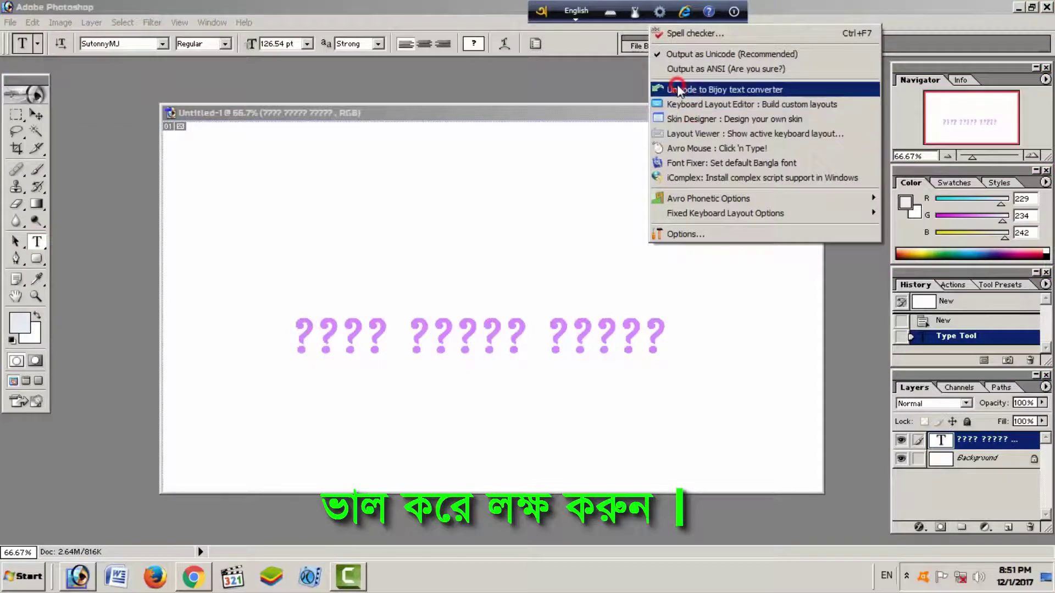
{"action": "left_click", "coordinate": [755, 70]}
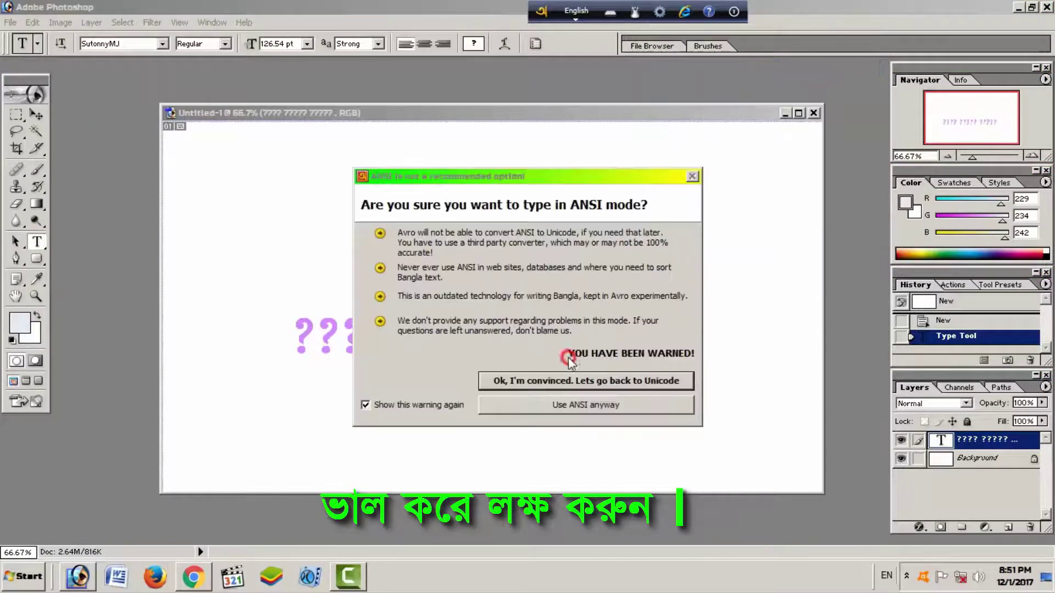
{"action": "left_click", "coordinate": [587, 405]}
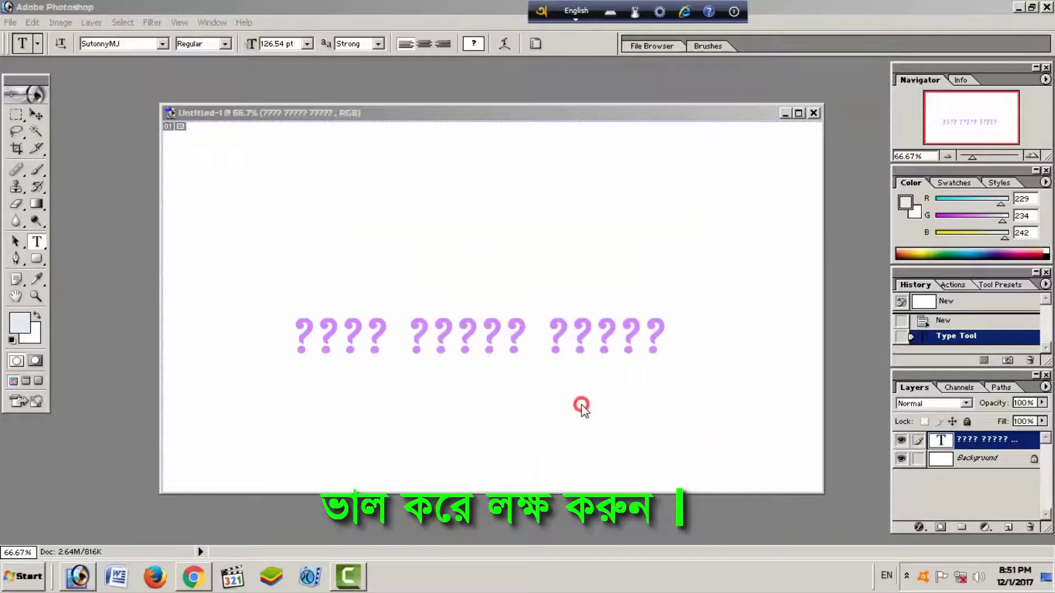
Step: Switch Avro to Bangla and start a new text layer typing 'amar'
{"action": "key", "text": "F12"}
{"action": "left_click", "coordinate": [244, 269]}
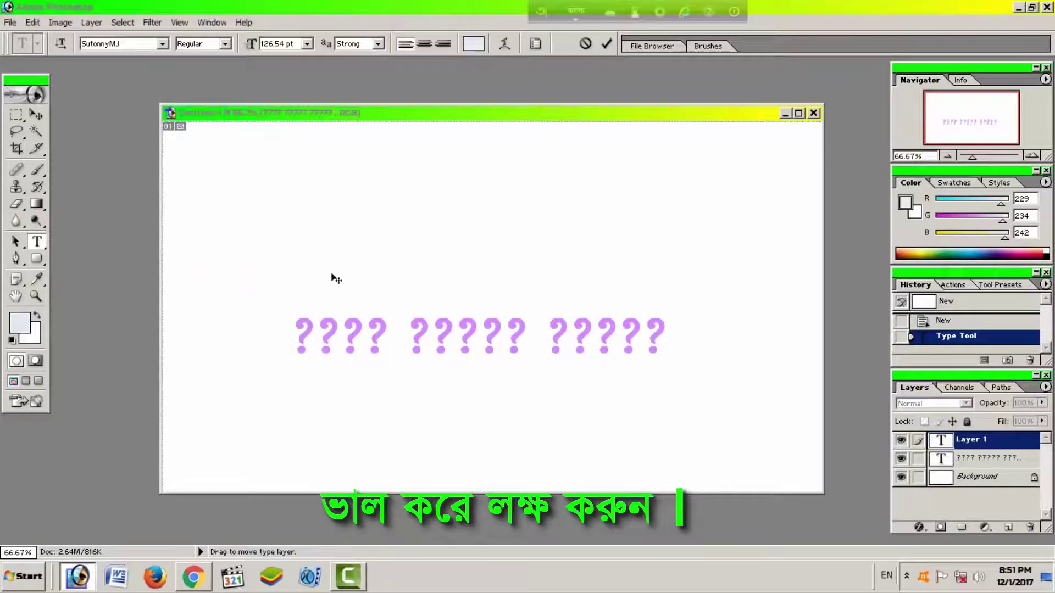
{"action": "type", "text": "ama"}
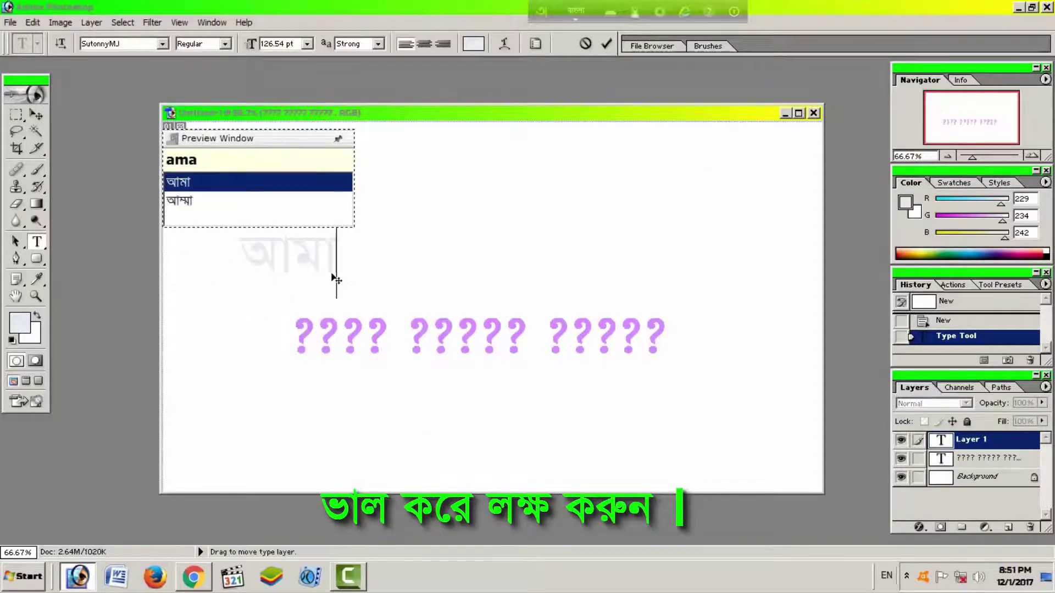
{"action": "type", "text": "r"}
Step: Enter আমার সোনার বাংলা by typing amar, sOnar, bangla in Avro phonetic
{"action": "key", "text": "space"}
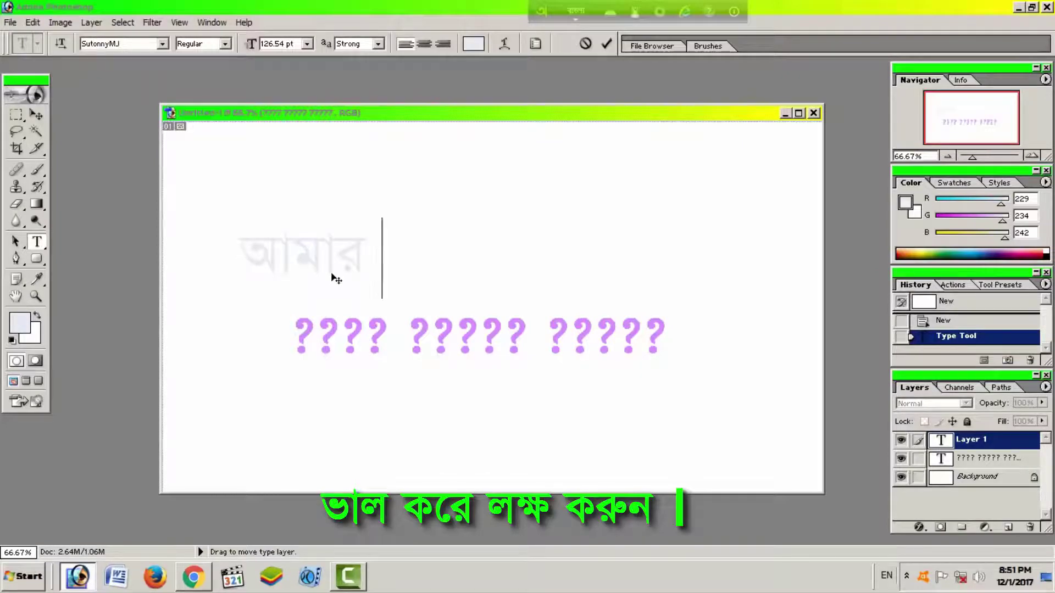
{"action": "type", "text": "sO"}
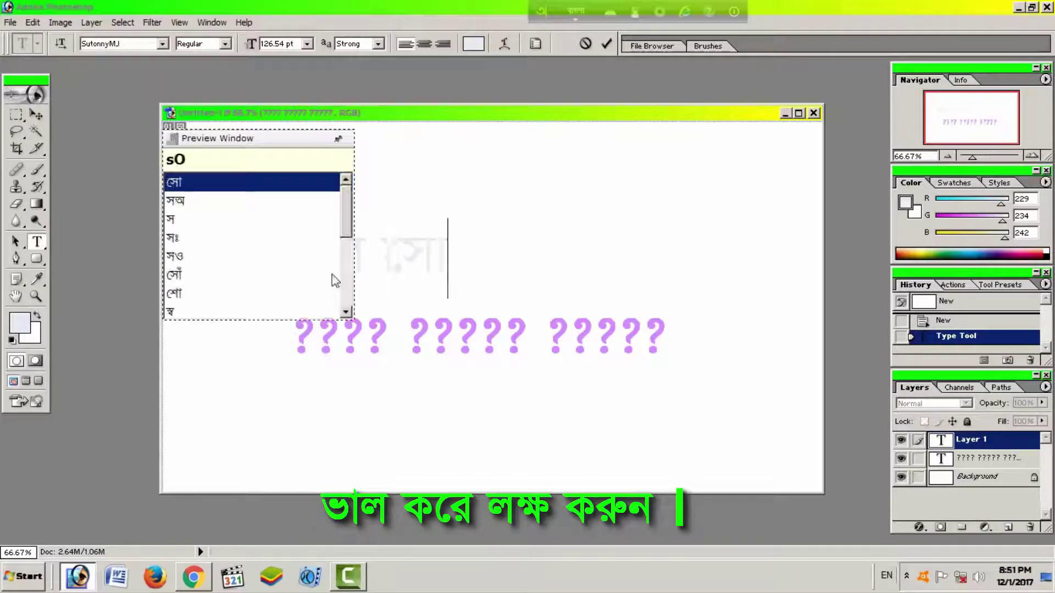
{"action": "type", "text": "nar"}
{"action": "key", "text": "space"}
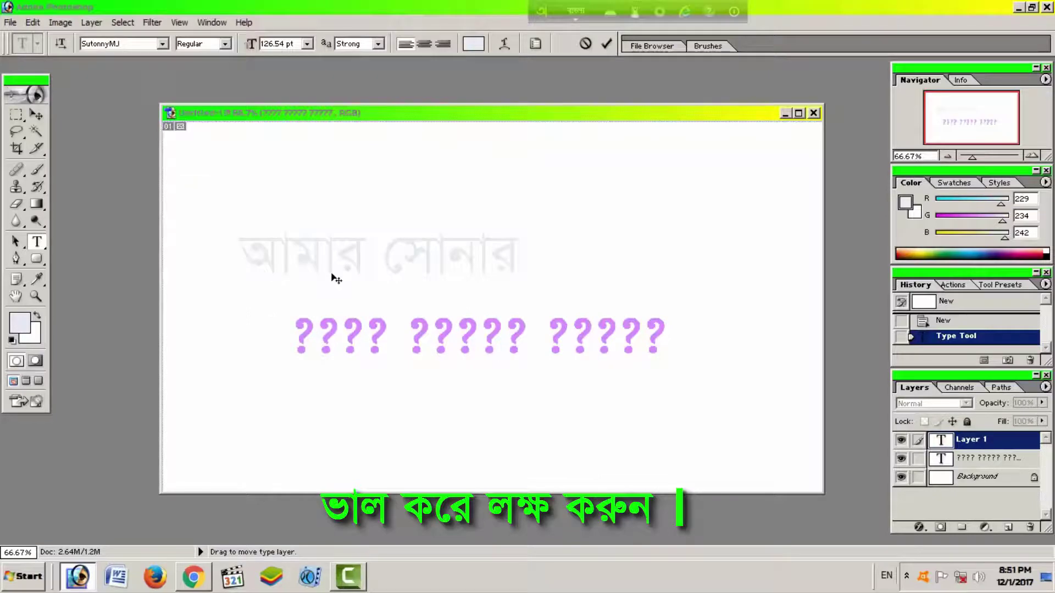
{"action": "type", "text": "bangla"}
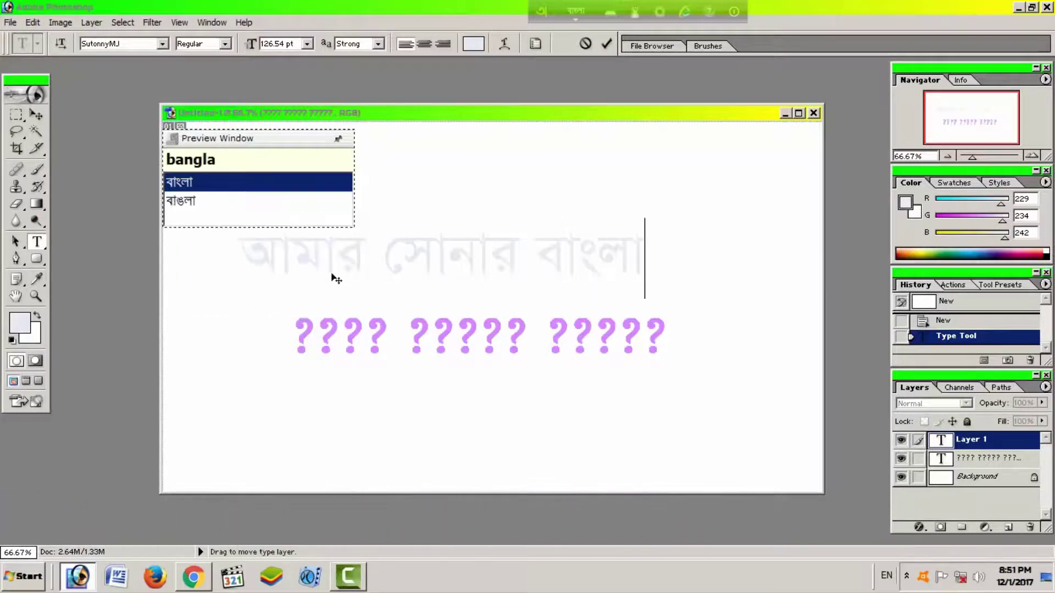
{"action": "key", "text": "space"}
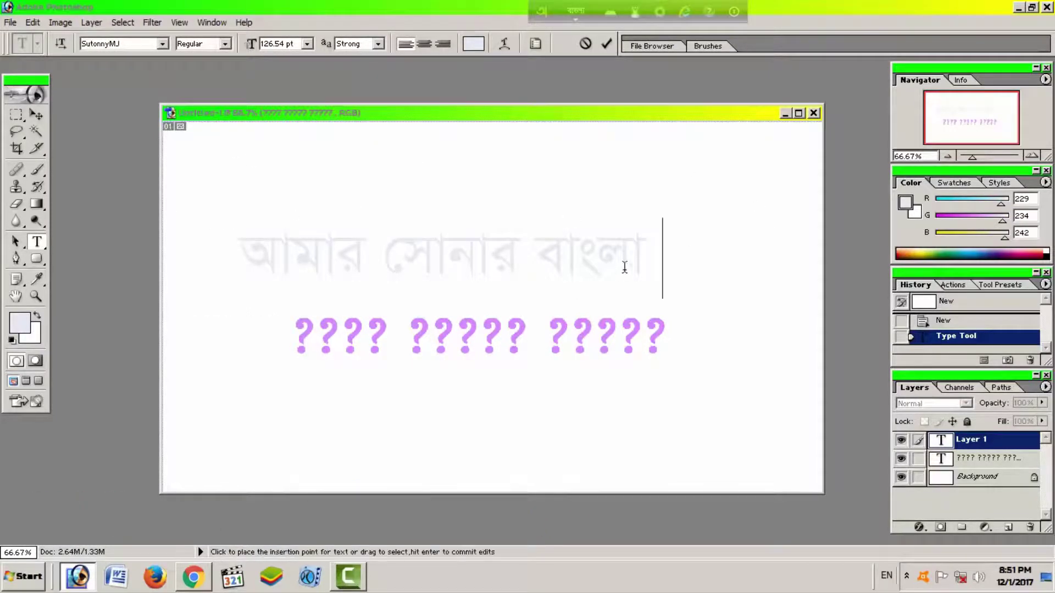
Step: Color the whole Bangla line bright magenta (EC35D4)
{"action": "left_click_drag", "start_coordinate": [656, 256], "coordinate": [245, 258]}
{"action": "left_click", "coordinate": [476, 45]}
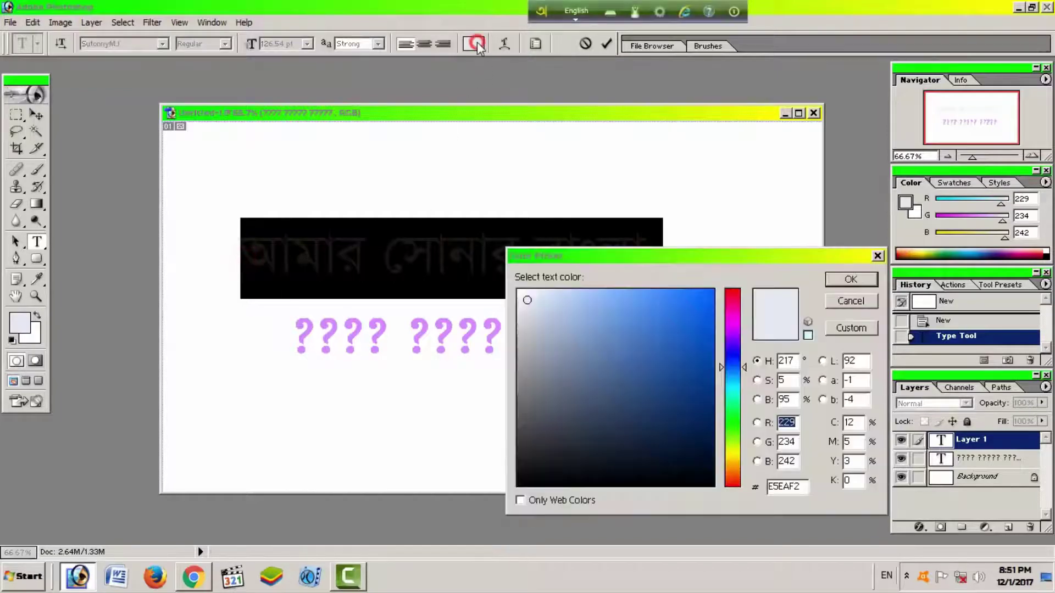
{"action": "left_click", "coordinate": [733, 326]}
{"action": "left_click", "coordinate": [669, 308]}
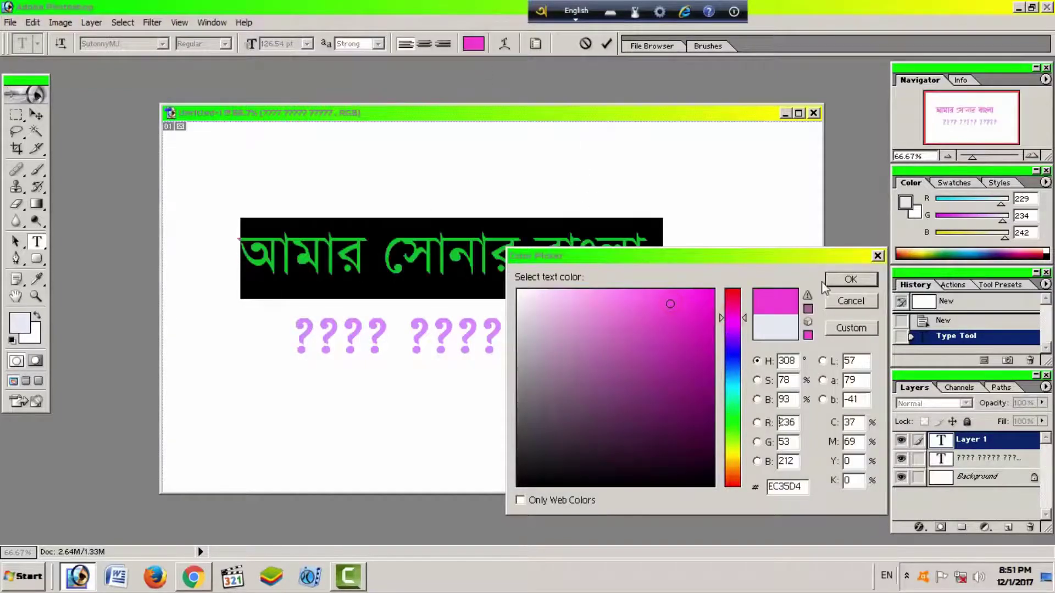
{"action": "left_click", "coordinate": [841, 279]}
{"action": "left_click", "coordinate": [503, 228]}
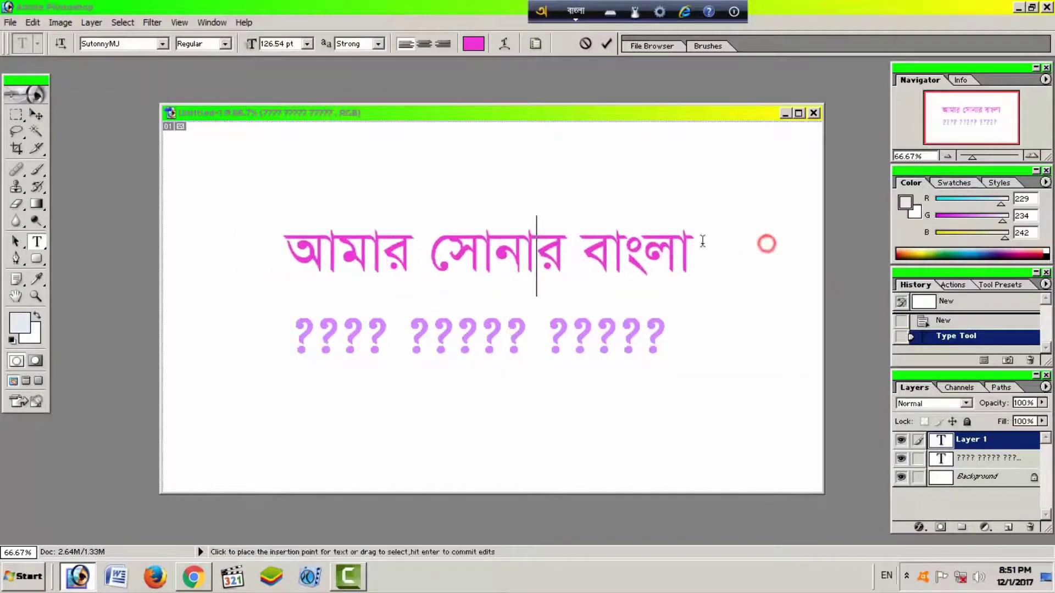
Step: Set the Bangla text to SutonnyMJ Bold and nudge the line slightly lower
{"action": "left_click_drag", "start_coordinate": [766, 241], "coordinate": [172, 223]}
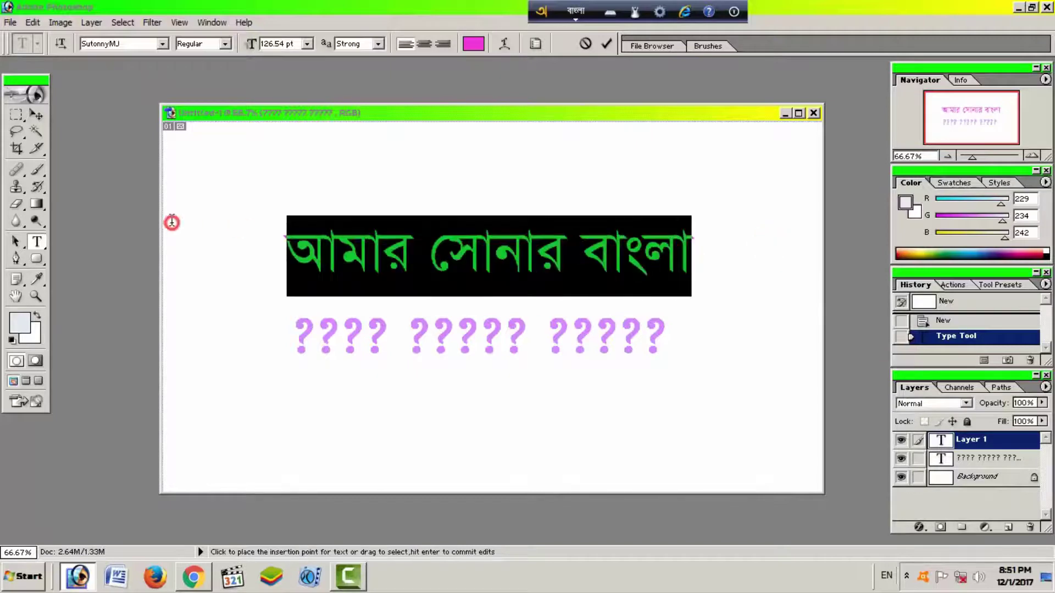
{"action": "left_click", "coordinate": [225, 44]}
{"action": "left_click", "coordinate": [191, 76]}
{"action": "left_click", "coordinate": [546, 265]}
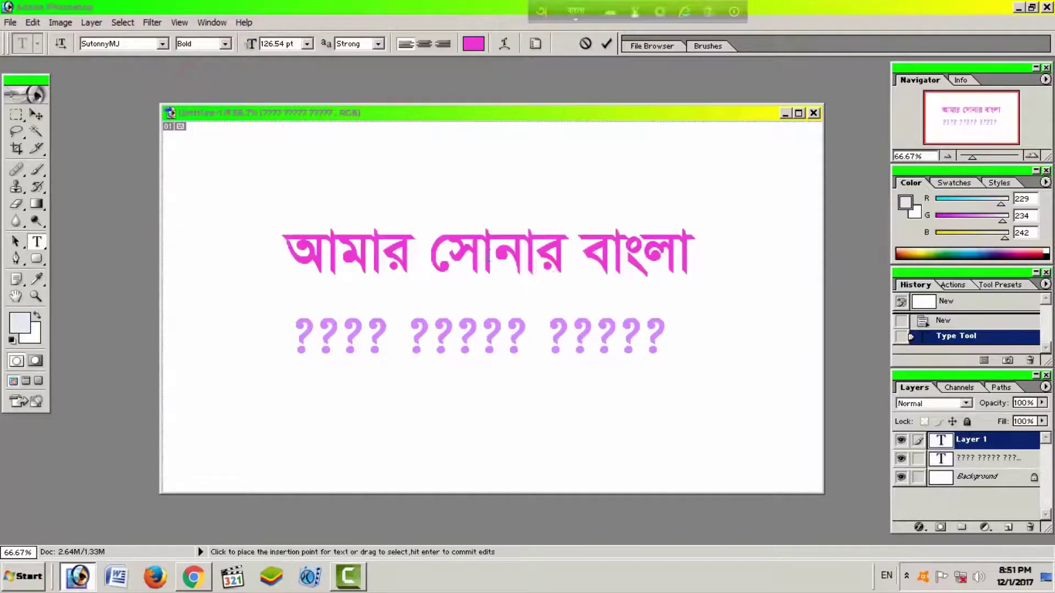
{"action": "left_click", "coordinate": [731, 291]}
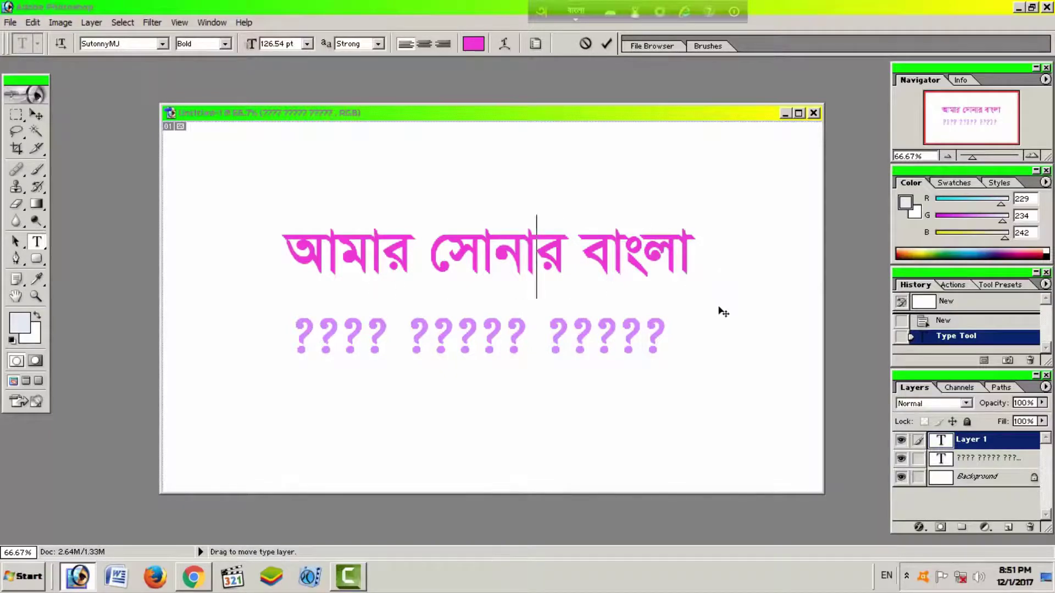
{"action": "left_click_drag", "start_coordinate": [720, 308], "coordinate": [717, 317]}
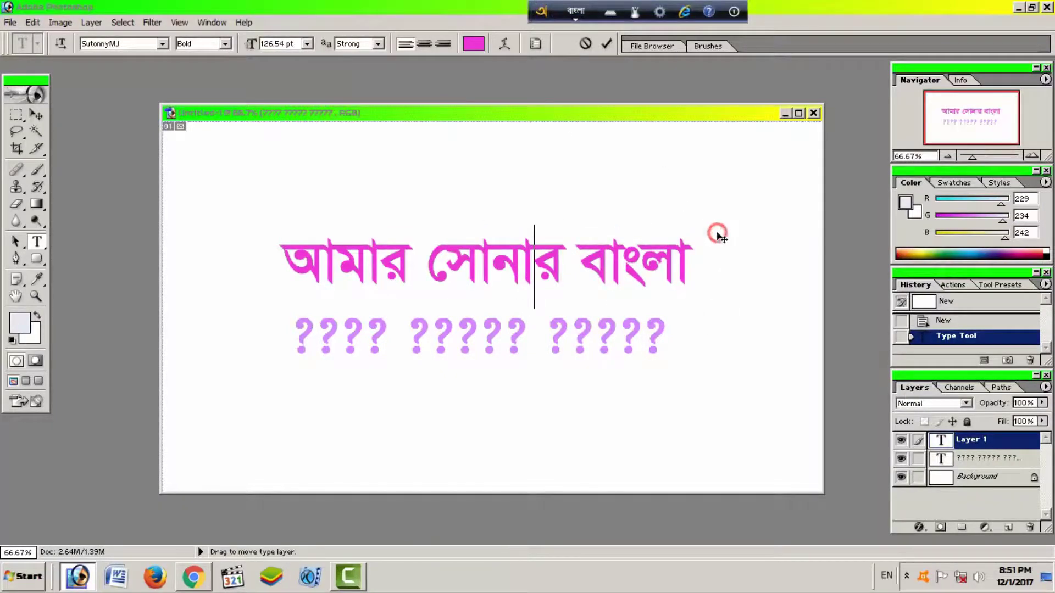
Step: Hide the Avro toolbar to the tray and save the image as JPEG named photoshop
{"action": "left_click", "coordinate": [734, 12]}
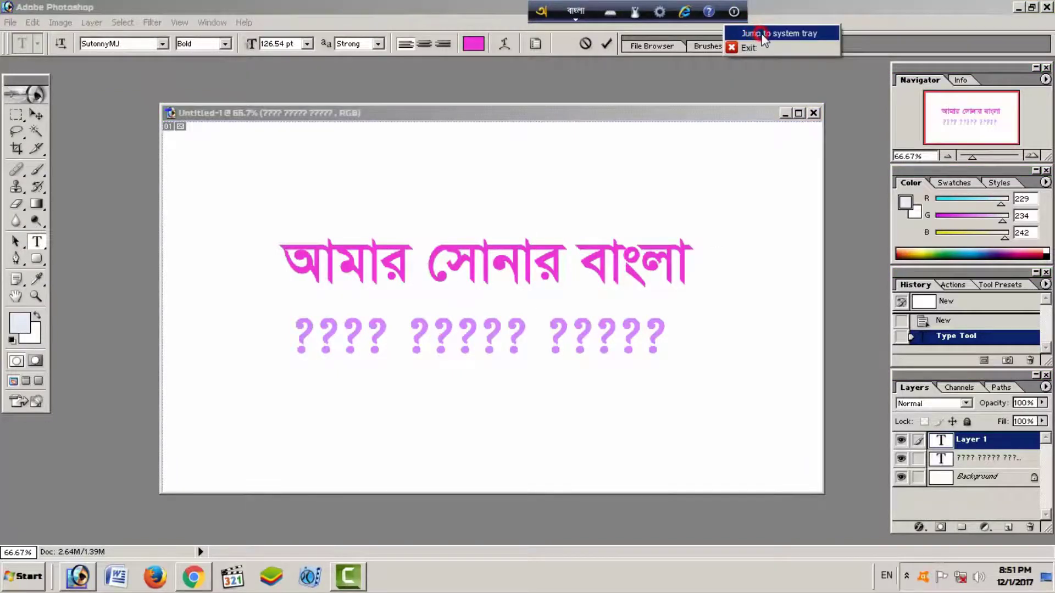
{"action": "left_click", "coordinate": [762, 34]}
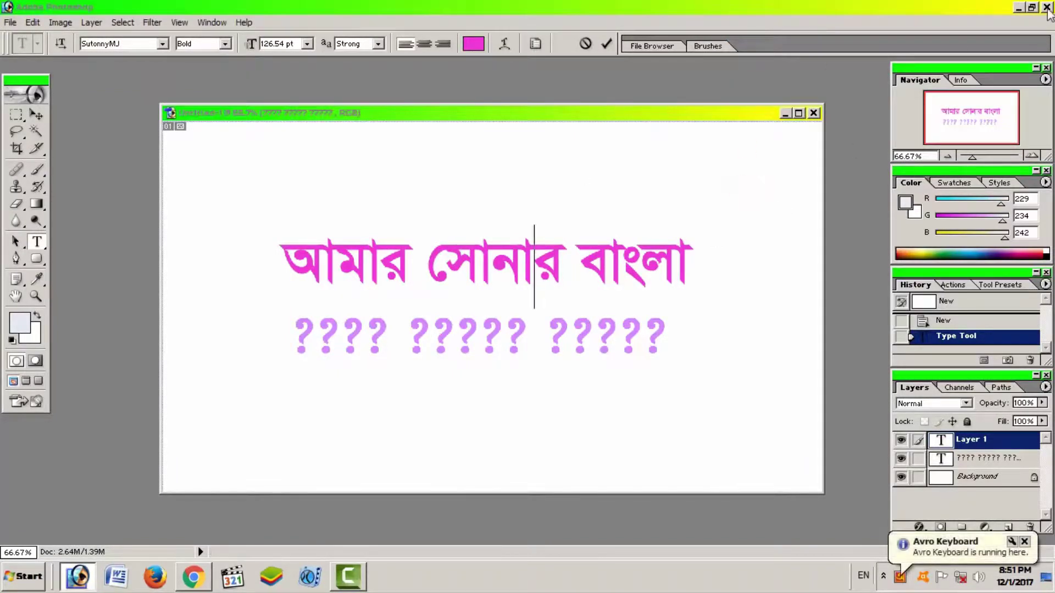
{"action": "left_click_drag", "start_coordinate": [737, 114], "coordinate": [733, 102]}
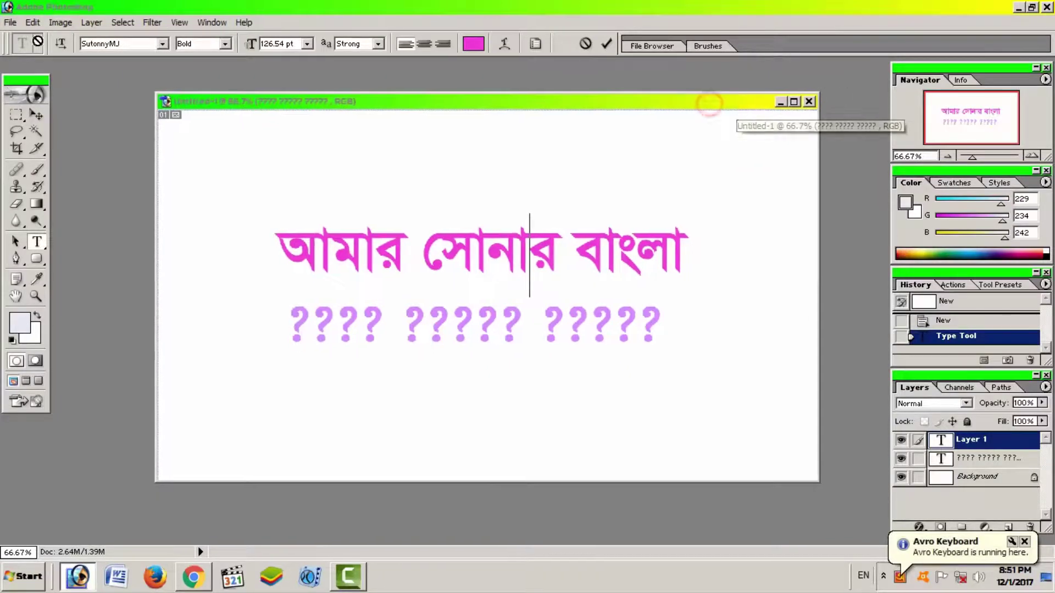
{"action": "left_click", "coordinate": [7, 22]}
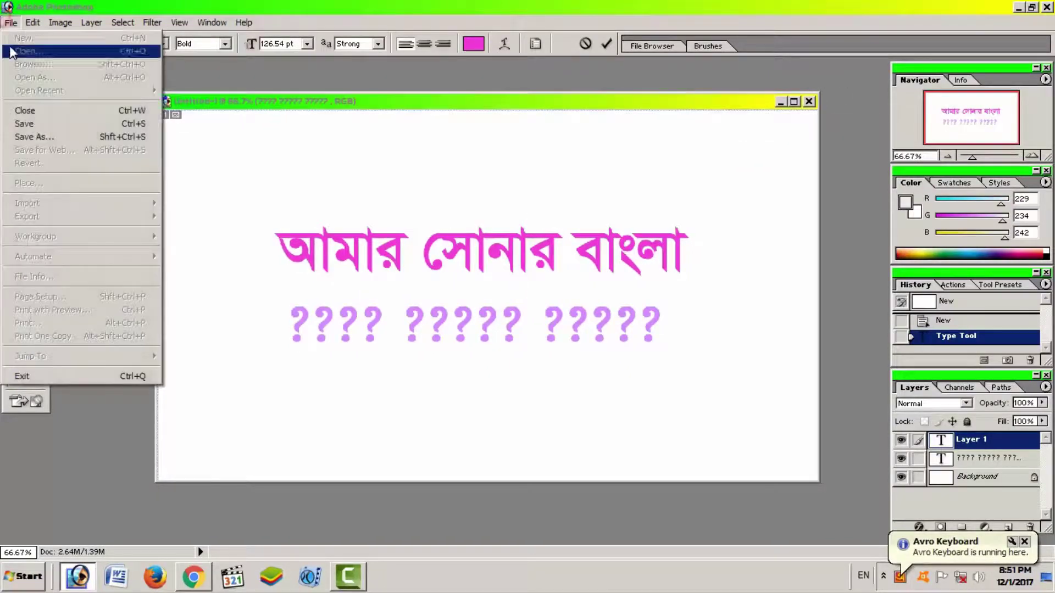
{"action": "left_click", "coordinate": [35, 138]}
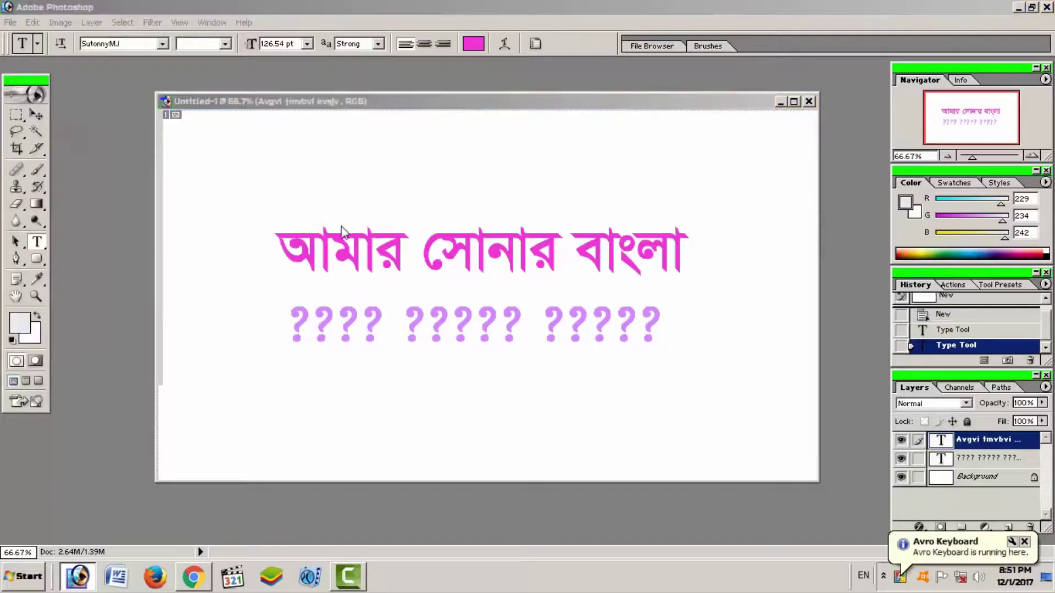
{"action": "left_click", "coordinate": [514, 324]}
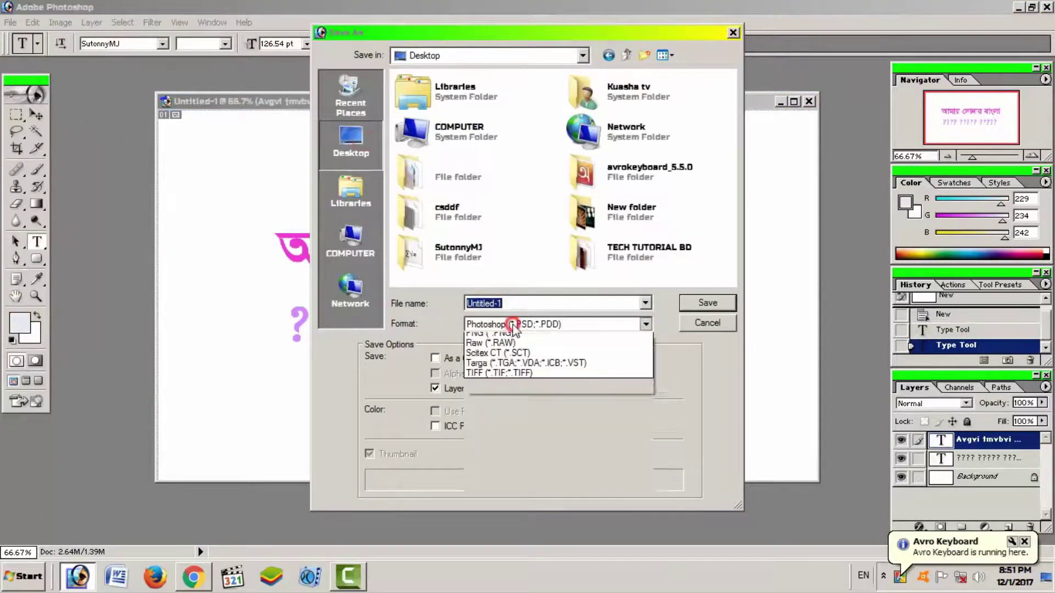
{"action": "left_click", "coordinate": [541, 404]}
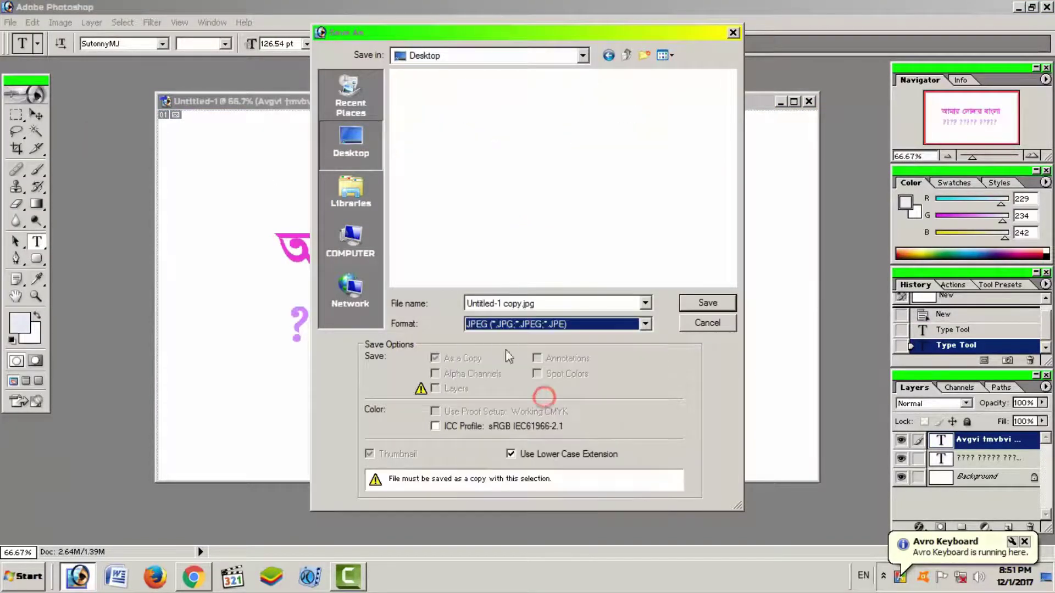
{"action": "type", "text": "p"}
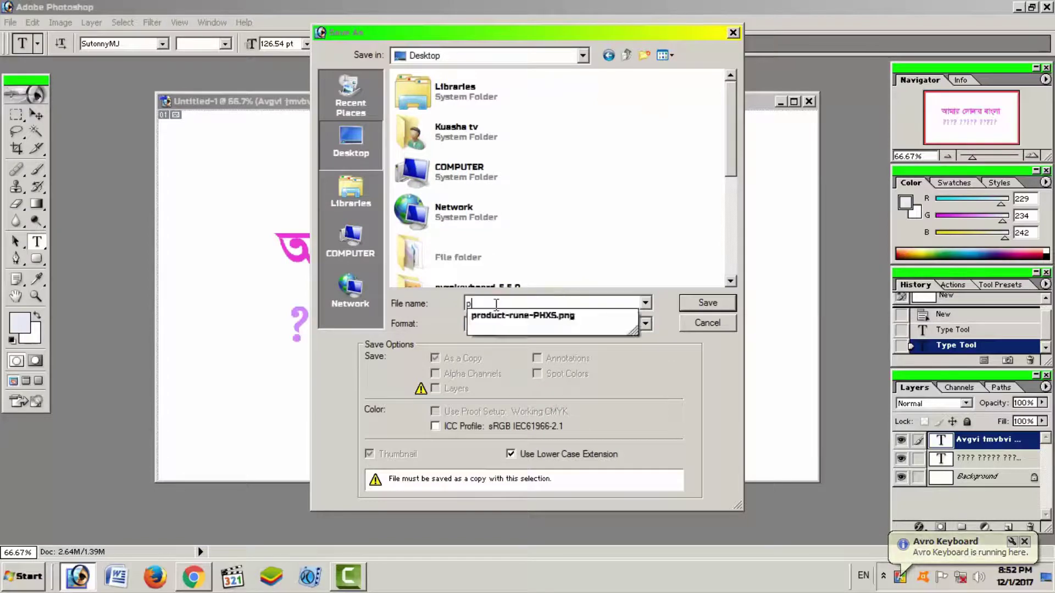
{"action": "type", "text": "hoto"}
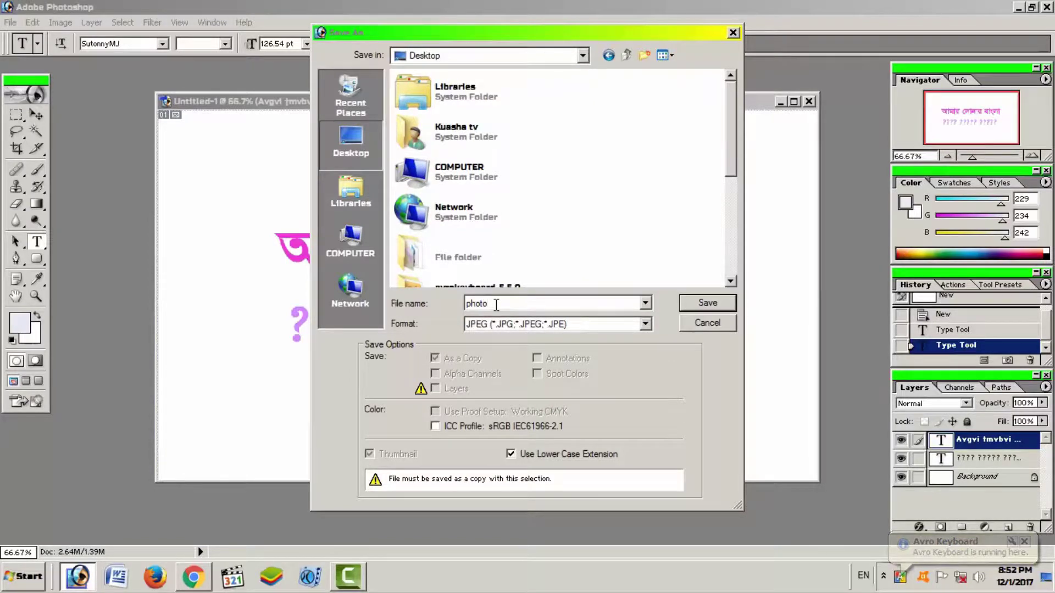
{"action": "type", "text": "shop"}
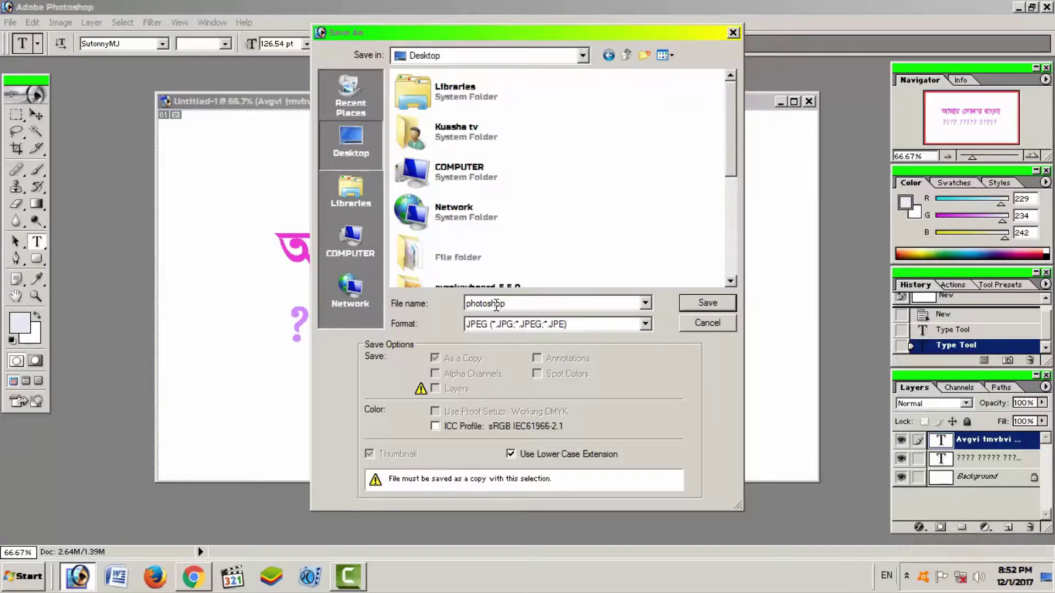
{"action": "left_click", "coordinate": [697, 309]}
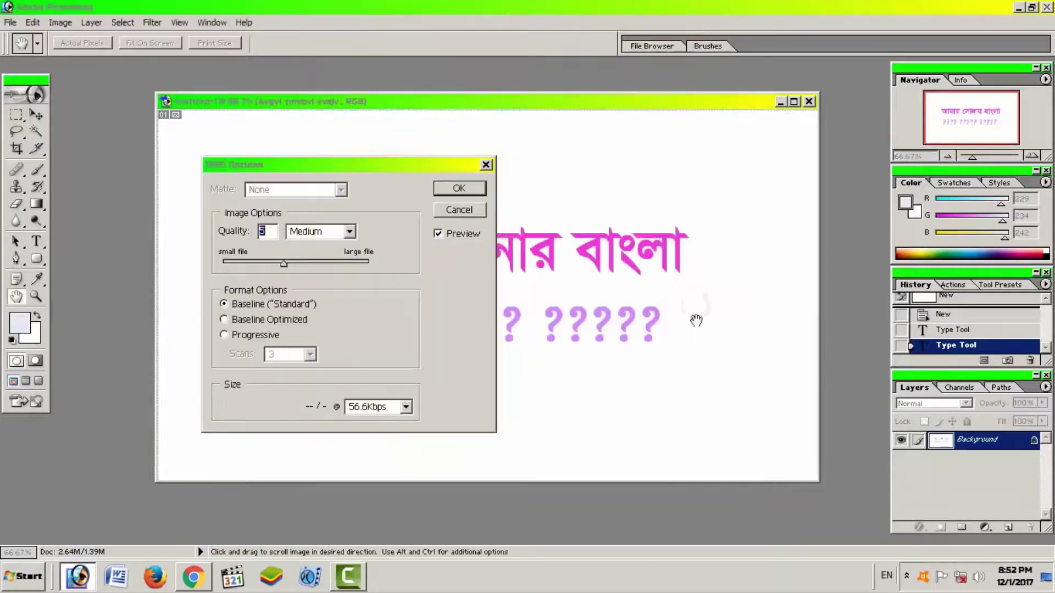
Step: Confirm the JPEG options with a 1MBps estimate, then quit without saving Untitled-1
{"action": "left_click", "coordinate": [405, 407]}
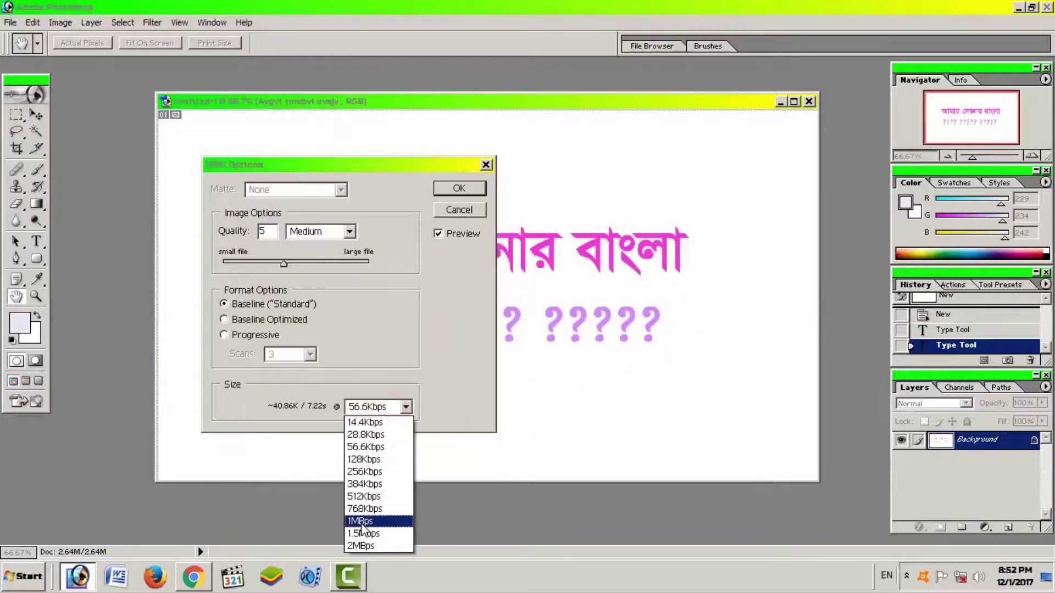
{"action": "left_click", "coordinate": [373, 520]}
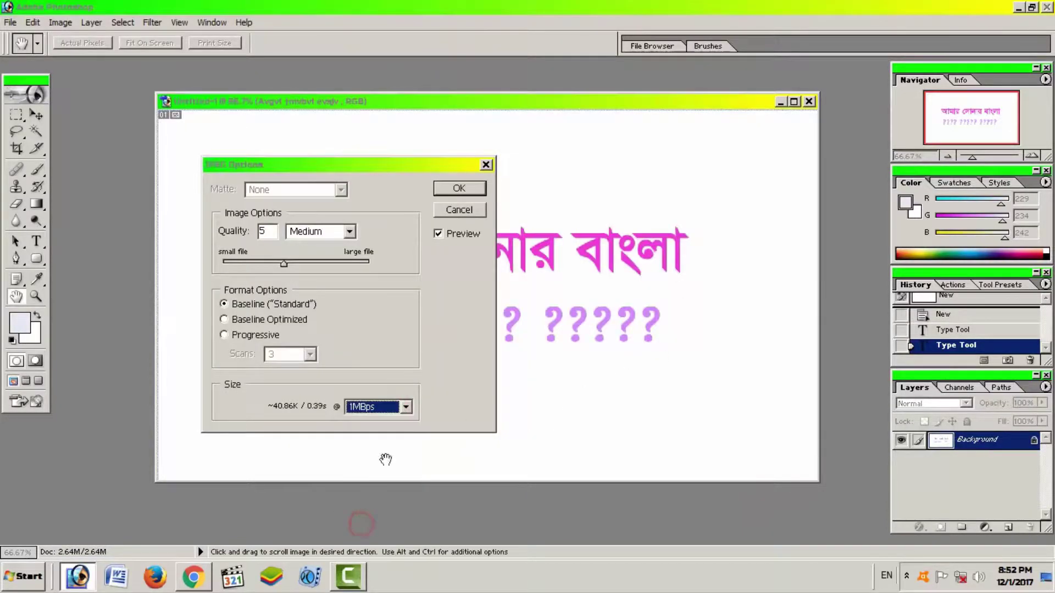
{"action": "left_click", "coordinate": [337, 263]}
{"action": "left_click", "coordinate": [460, 189]}
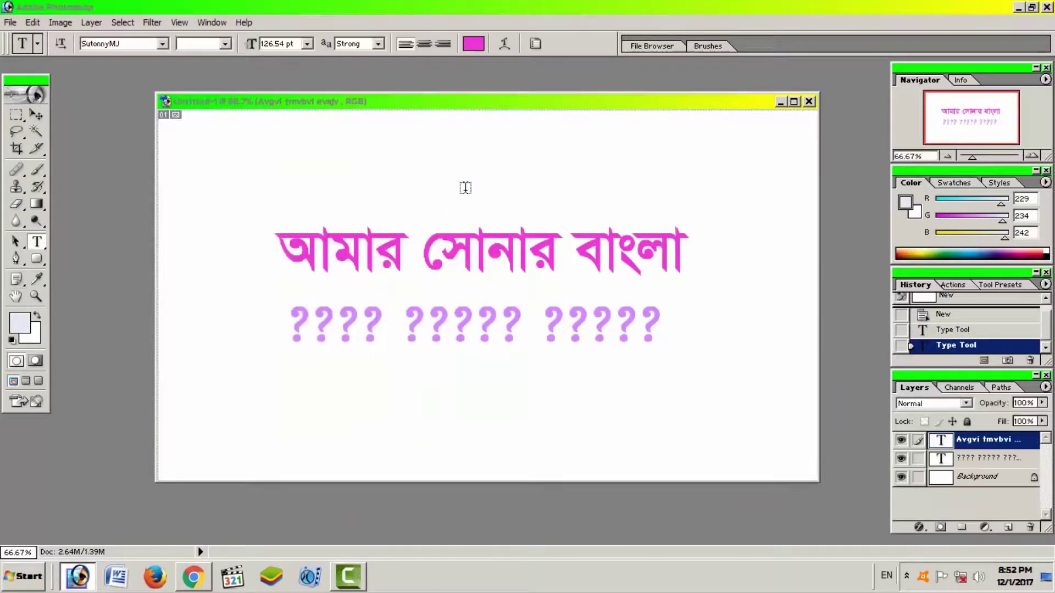
{"action": "left_click", "coordinate": [1045, 8]}
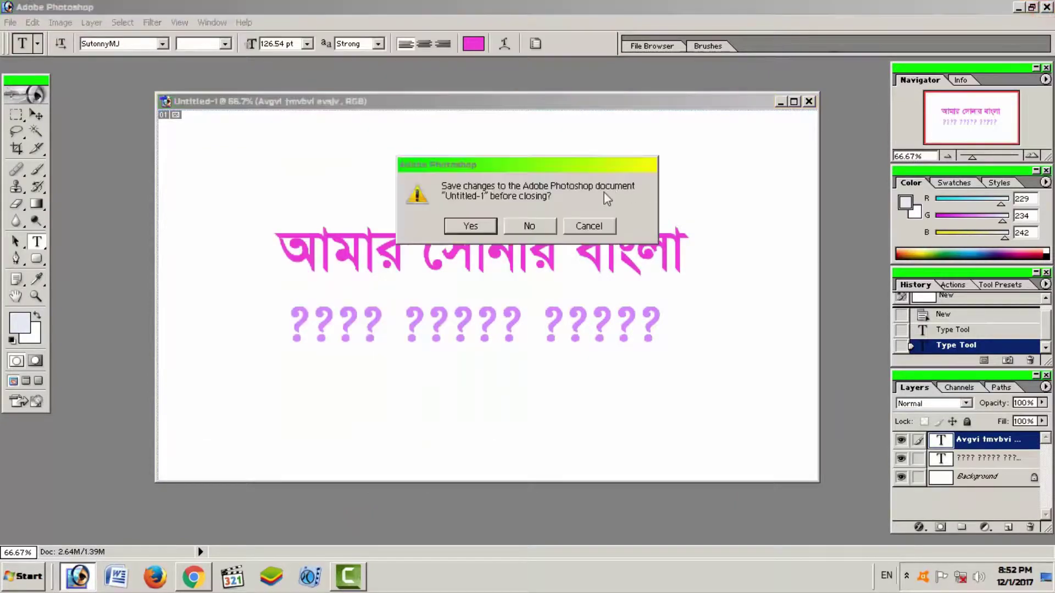
{"action": "left_click", "coordinate": [531, 226]}
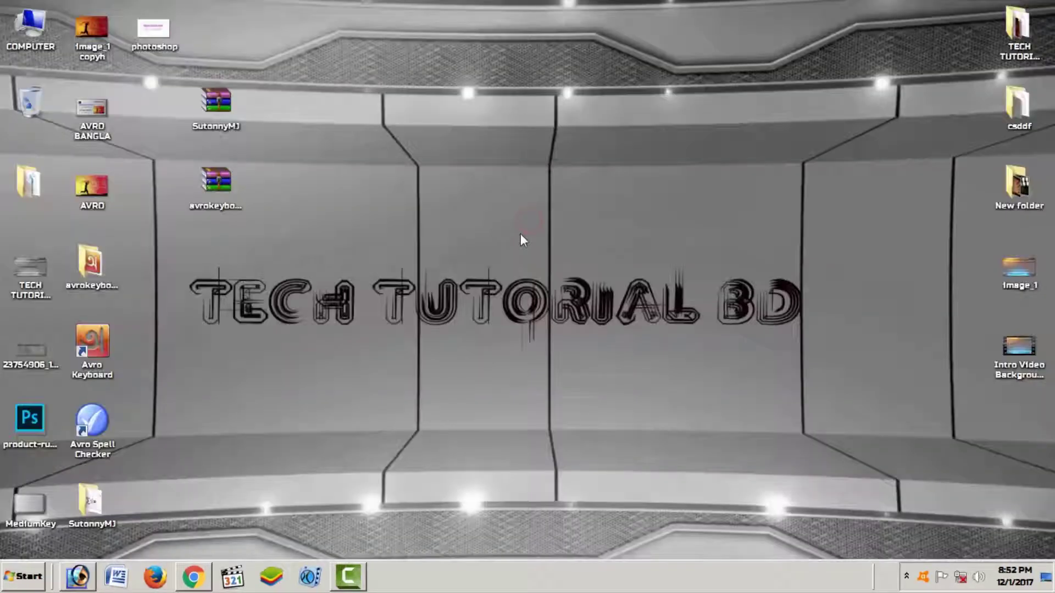
{"action": "double_click", "coordinate": [152, 36]}
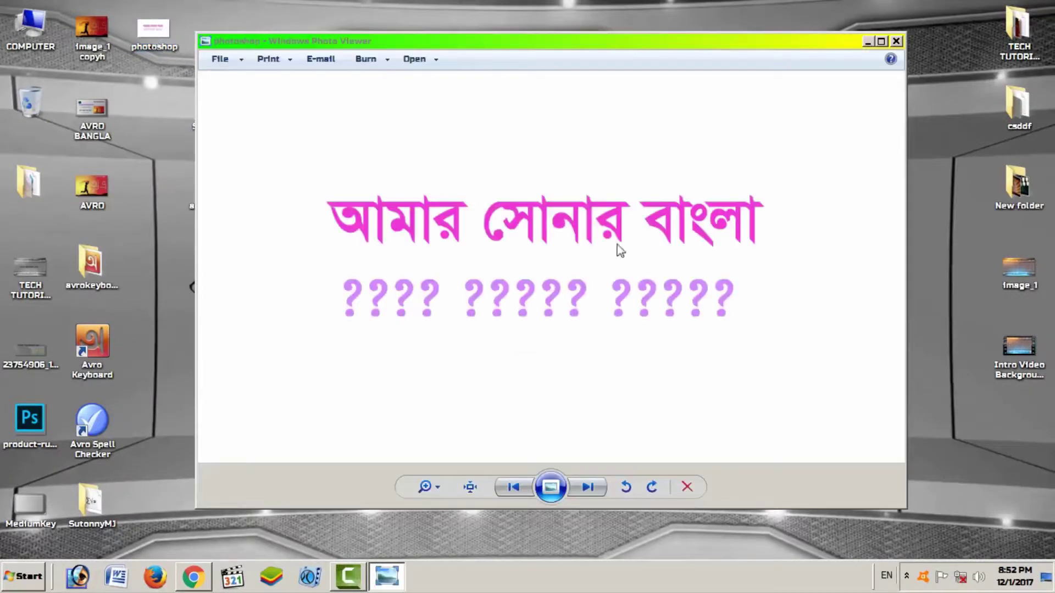
{"action": "left_click", "coordinate": [895, 42]}
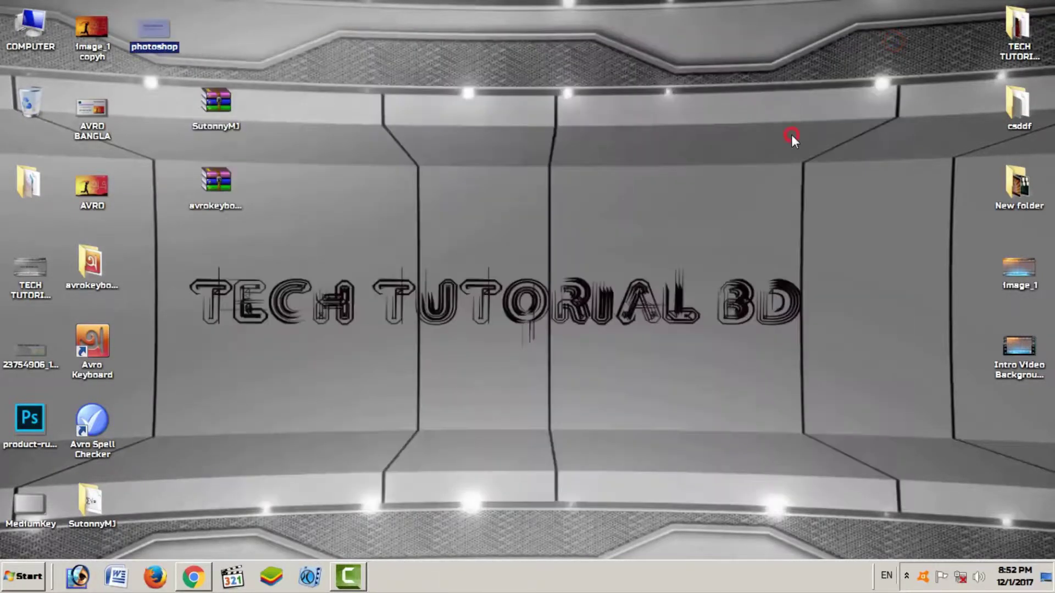